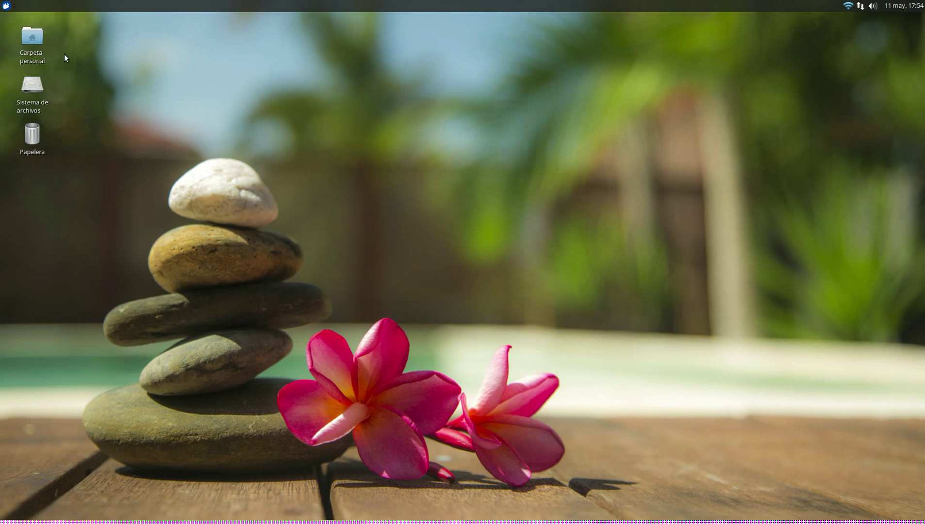
- Open Carpeta personal, move its window towards the middle of the desktop, and try minimising and restoring it
double_click(32, 36)
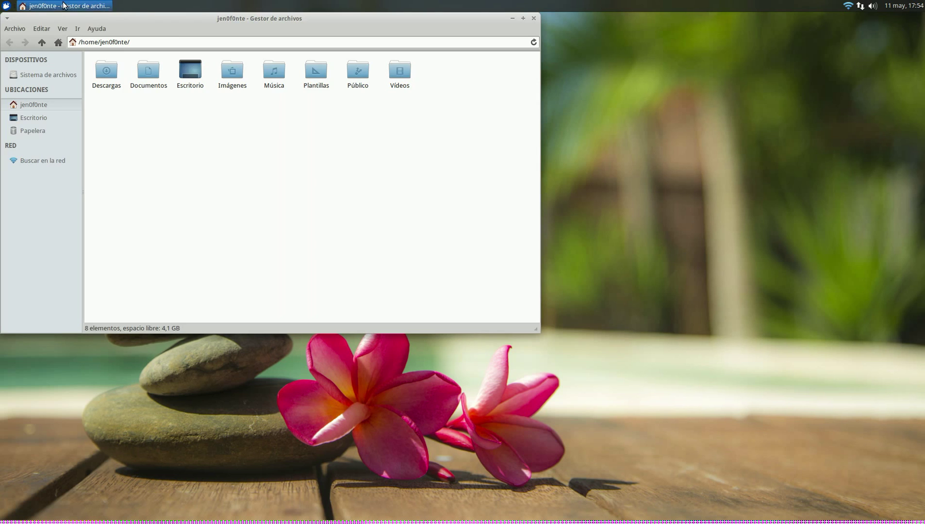
drag(168, 22, 427, 114)
click(77, 5)
click(77, 5)
- Open Sistema de archivos and switch between its window and the home folder's window
click(29, 87)
double_click(29, 87)
click(160, 5)
click(59, 5)
click(68, 5)
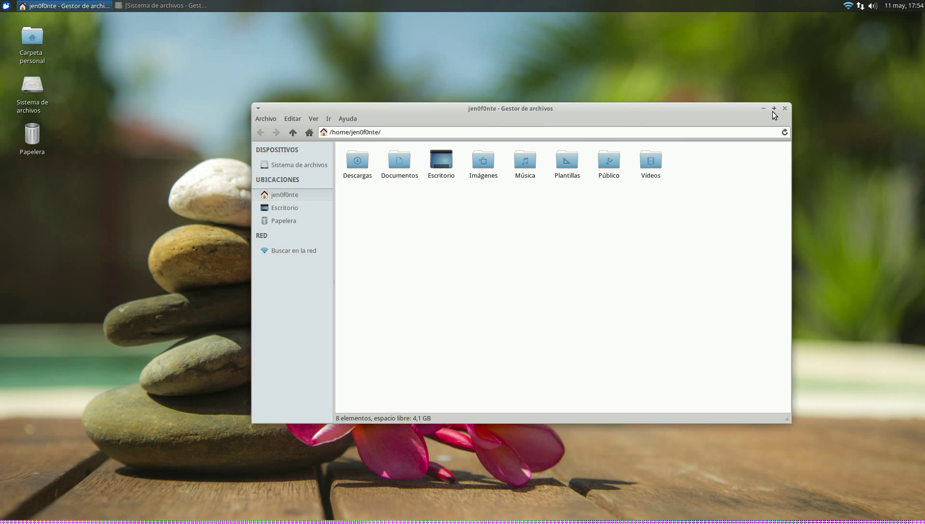
- Close the home folder and Sistema de archivos windows
click(785, 108)
click(63, 6)
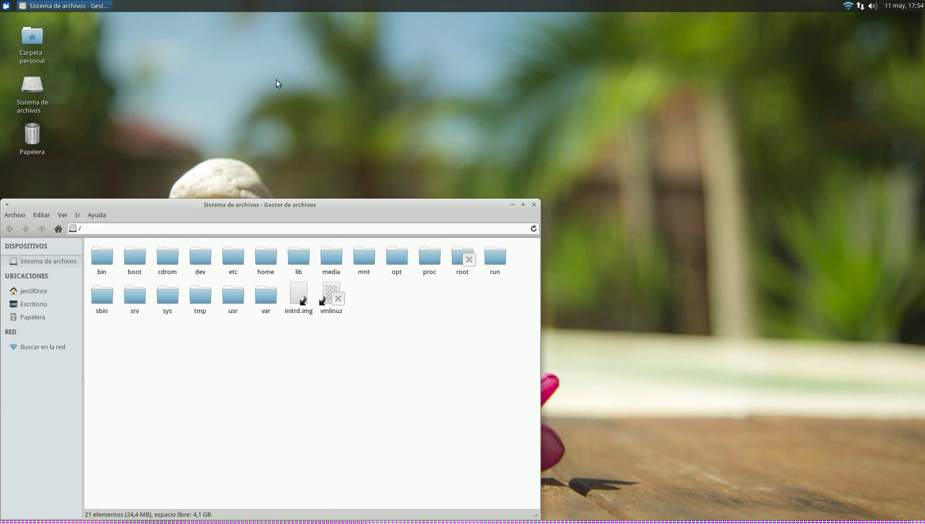
click(534, 204)
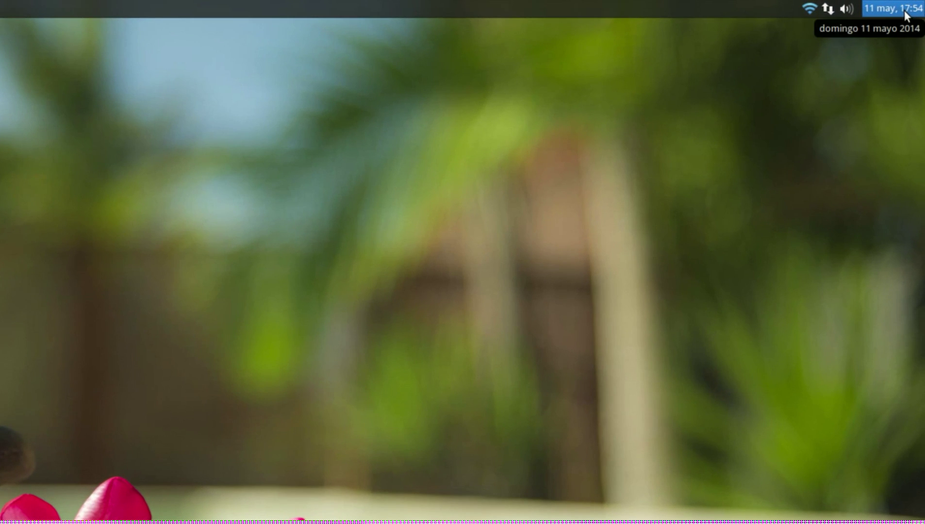
- Check the clock, volume and network indicators in the panel, and view Gigolo before closing it
click(912, 7)
click(912, 7)
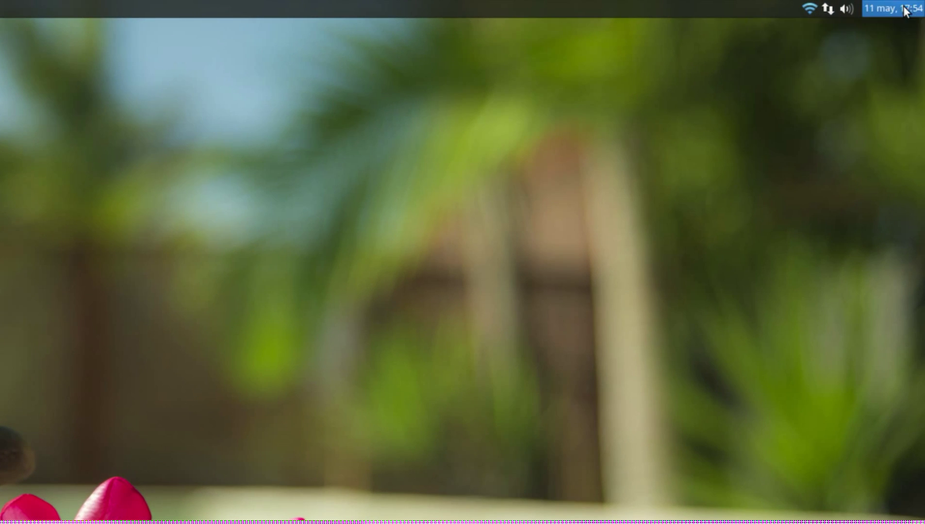
click(847, 8)
click(847, 8)
click(833, 8)
click(833, 9)
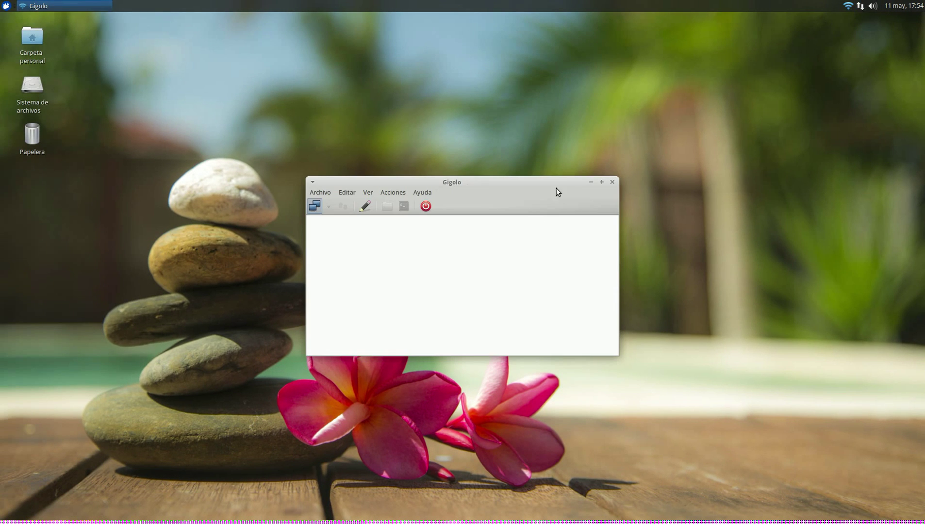
click(612, 182)
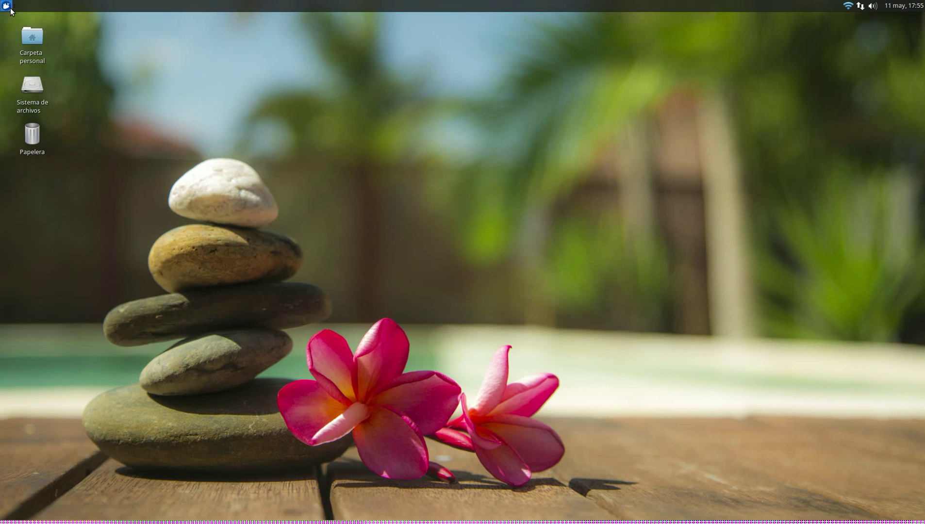
- Look through the main applications menu, search it for "archivos", and close it
click(9, 6)
click(8, 6)
click(8, 6)
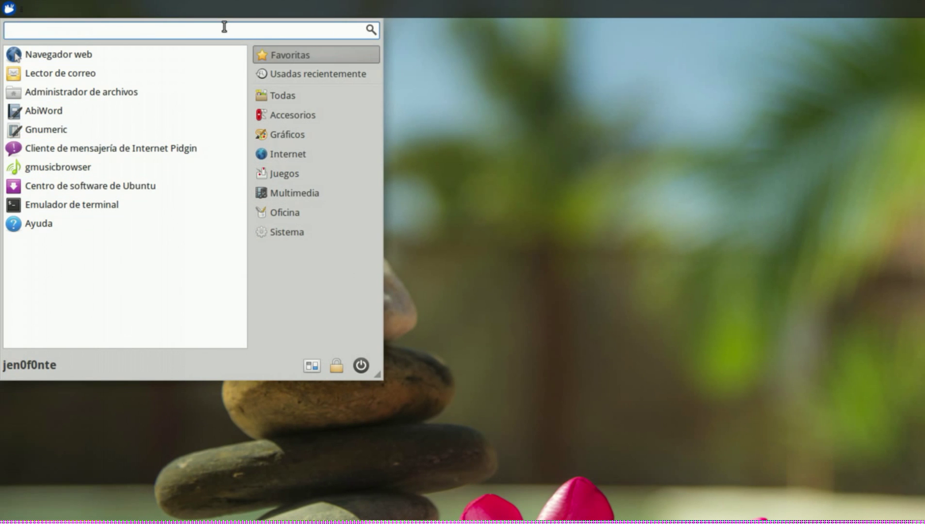
text(archivos)
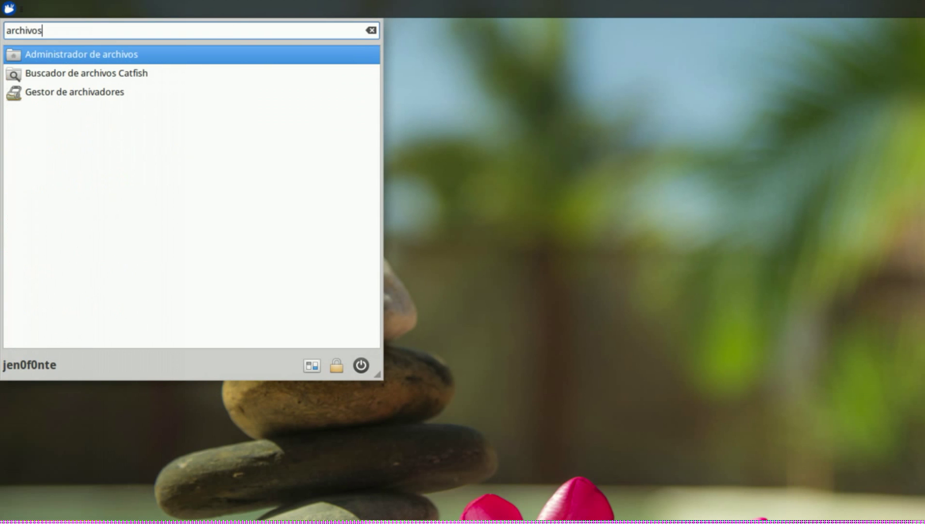
key(Escape)
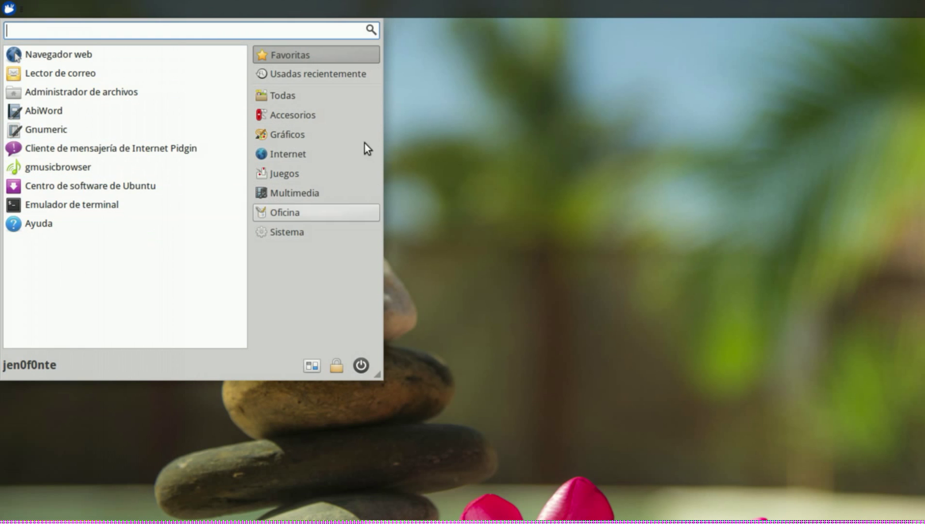
drag(229, 129, 399, 257)
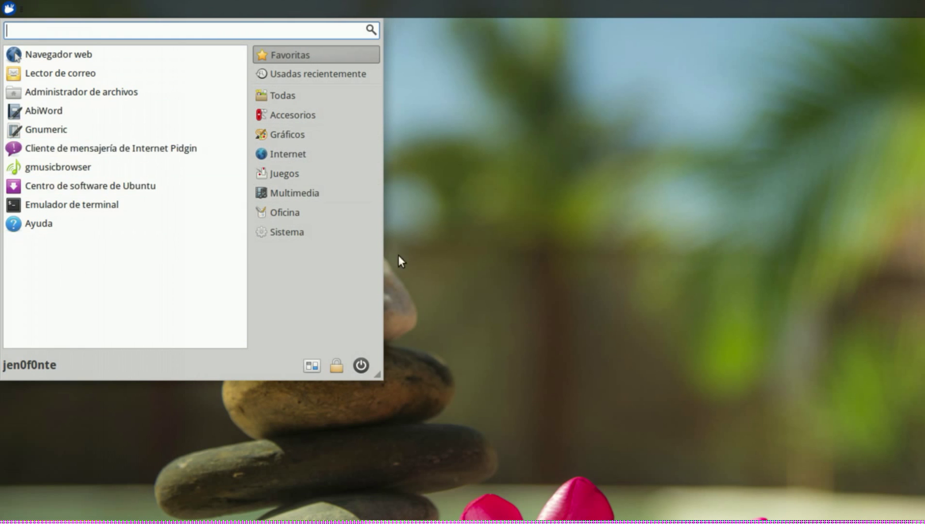
click(440, 223)
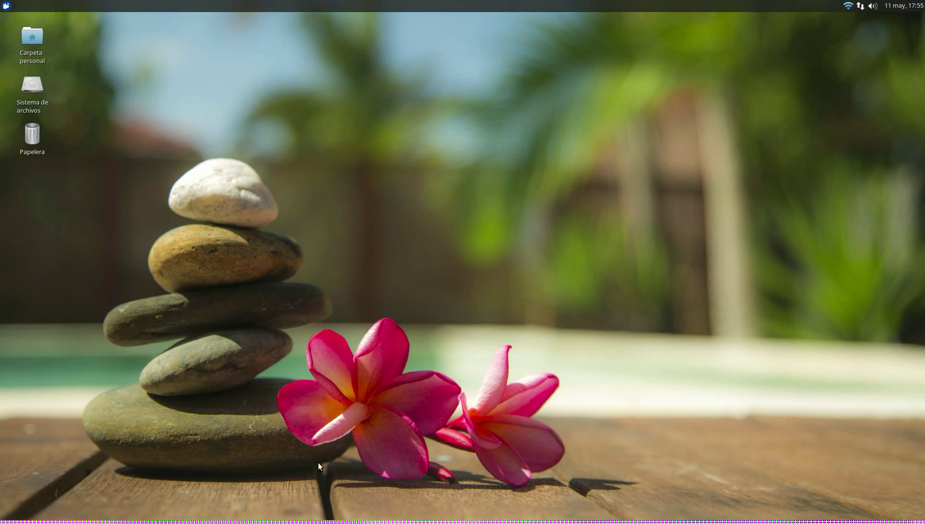
- Examine the desktop's context menu and its Aplicaciones submenu, and compare it with the main applications menu
right_click(354, 148)
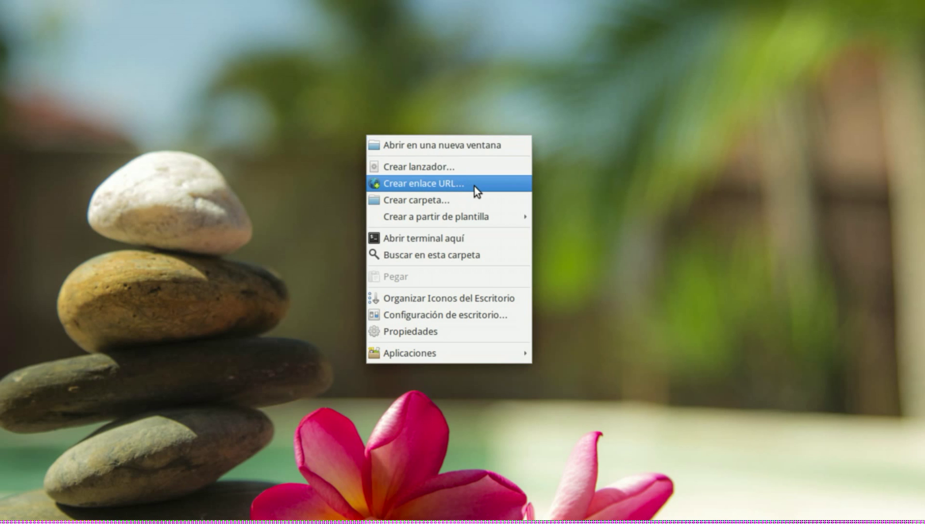
mouse_move(496, 216)
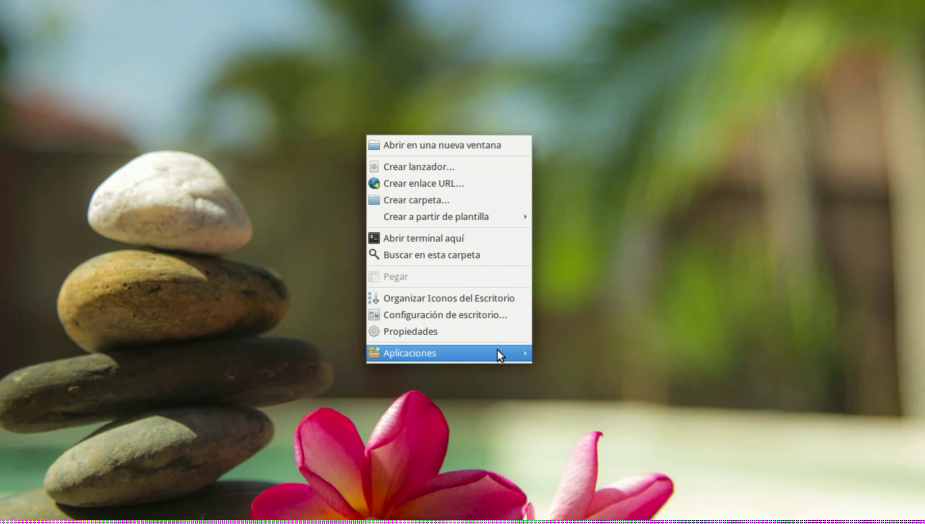
mouse_move(497, 352)
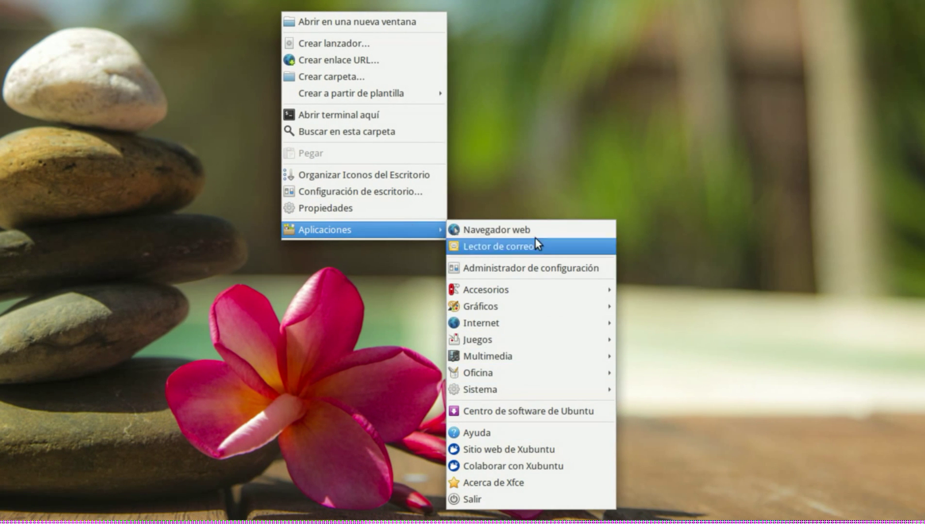
mouse_move(570, 304)
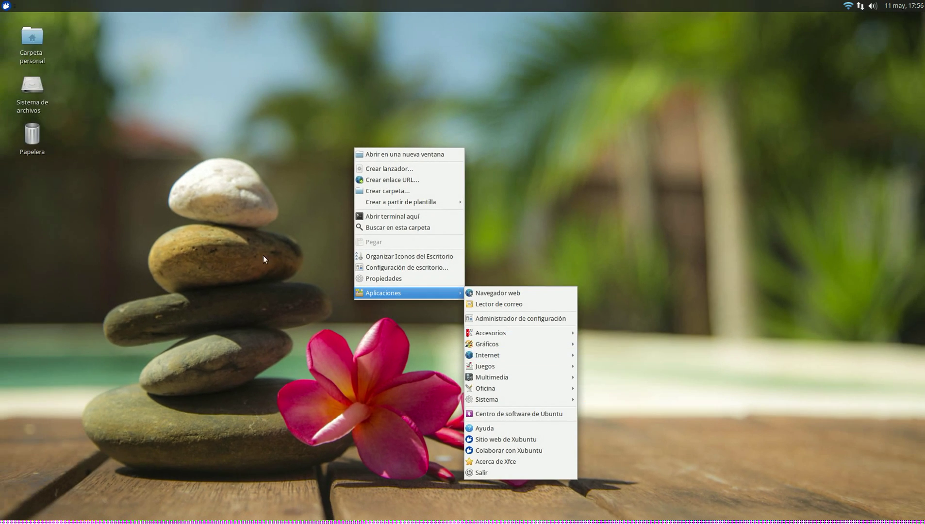
click(140, 168)
click(7, 6)
click(6, 5)
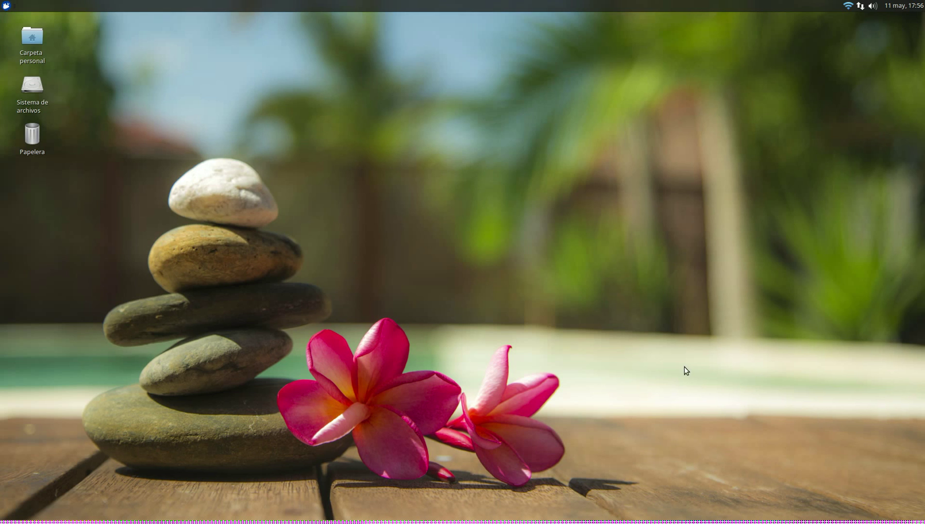
- View the Gráficos applications through the desktop's context menu, then dismiss it
right_click(610, 214)
mouse_move(685, 355)
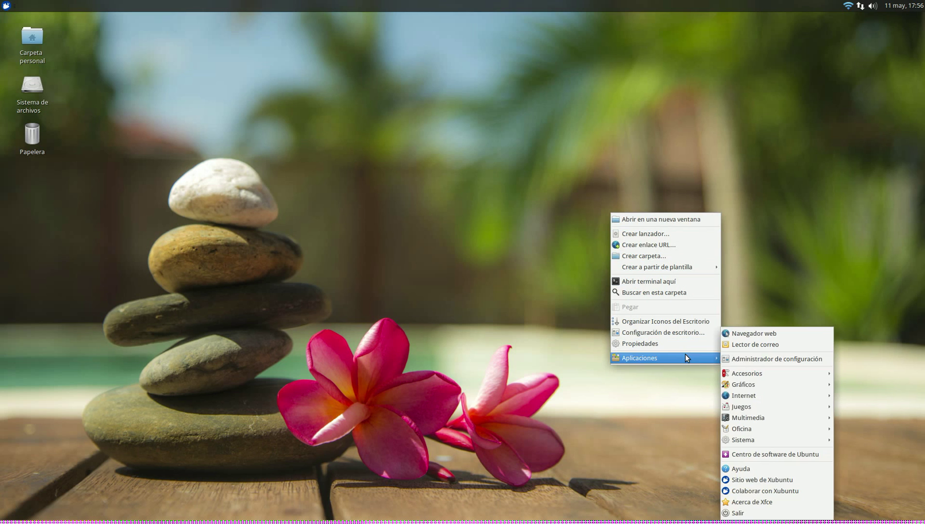
mouse_move(777, 385)
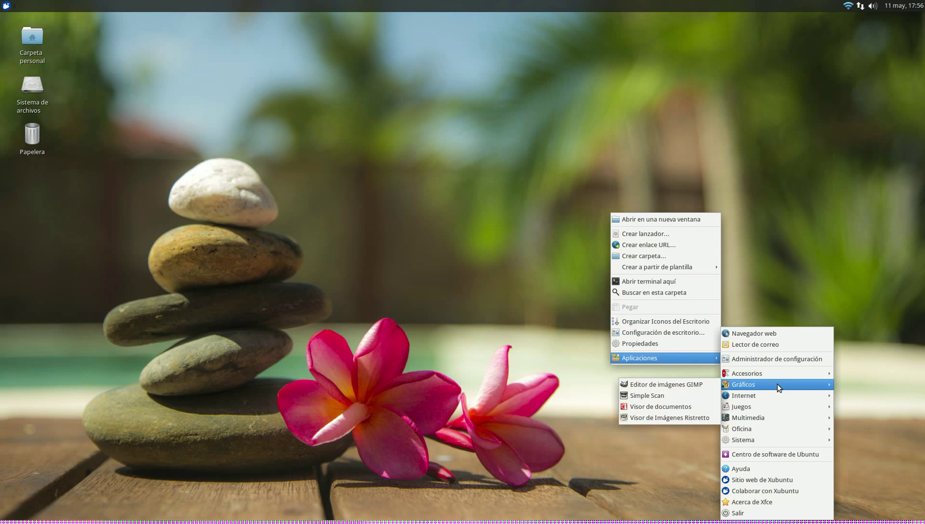
click(469, 358)
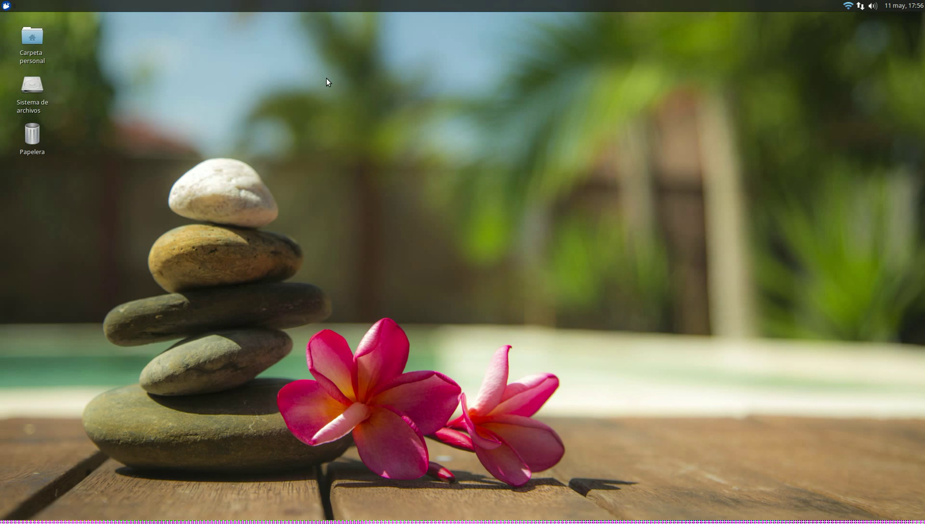
- Open the panel preferences and add a new panel to the desktop
right_click(240, 5)
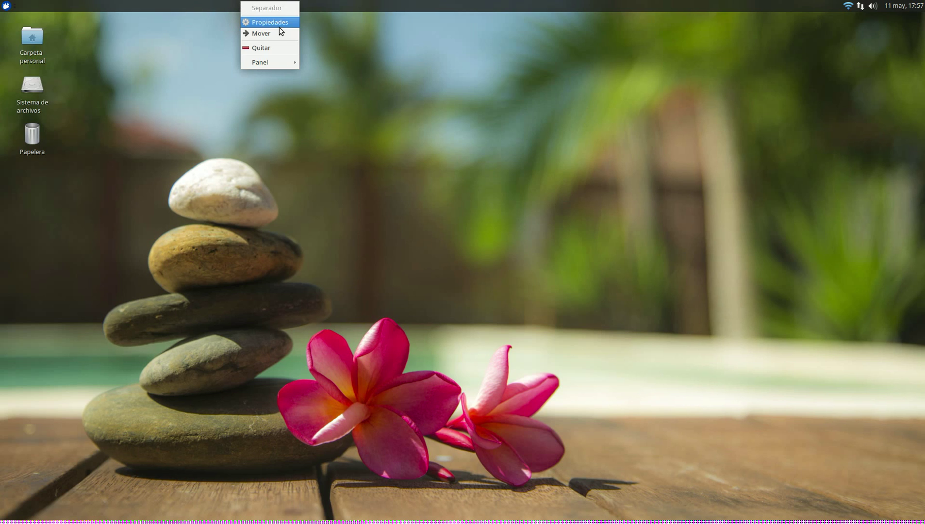
mouse_move(288, 63)
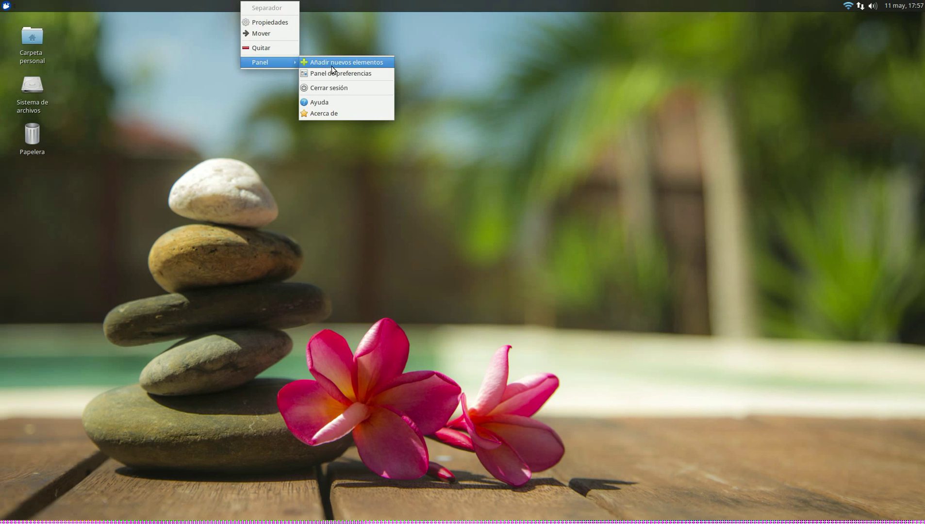
click(355, 73)
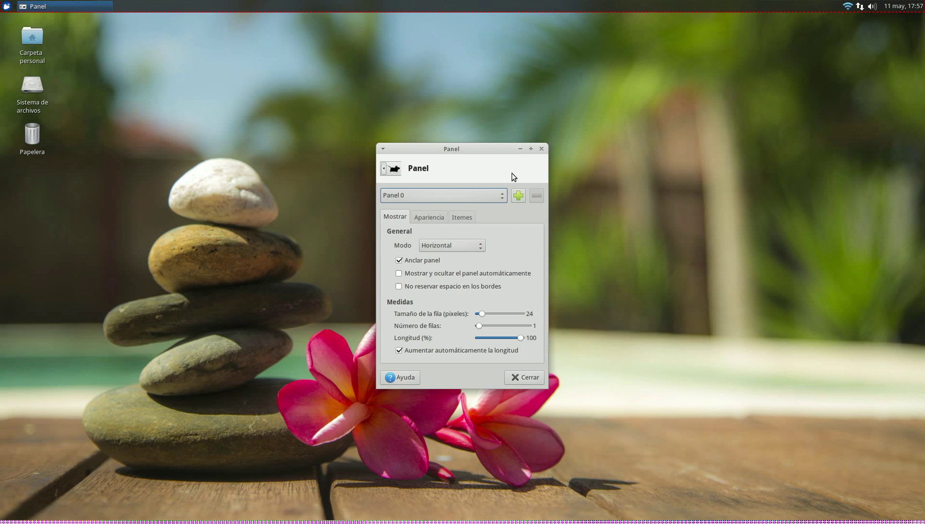
click(518, 197)
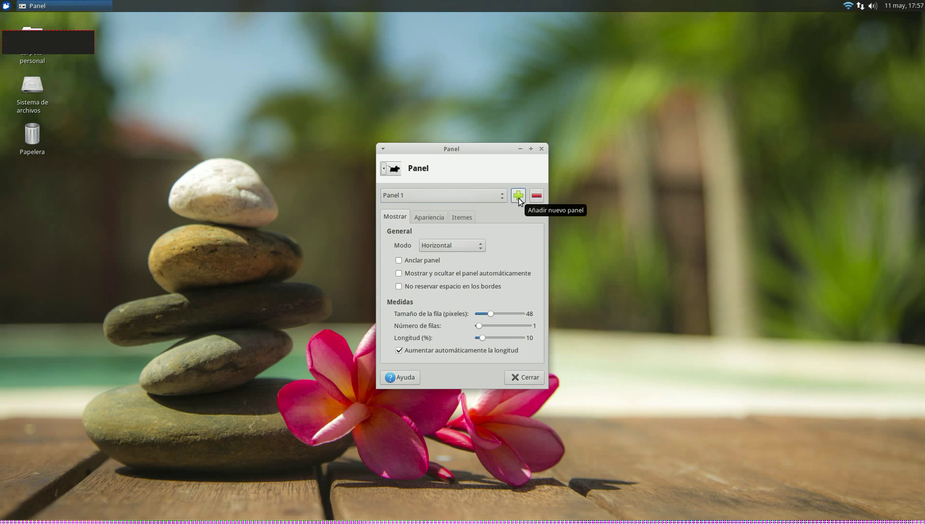
- Check the list of panels and move the new panel to the centre of the desktop's bottom edge
click(493, 196)
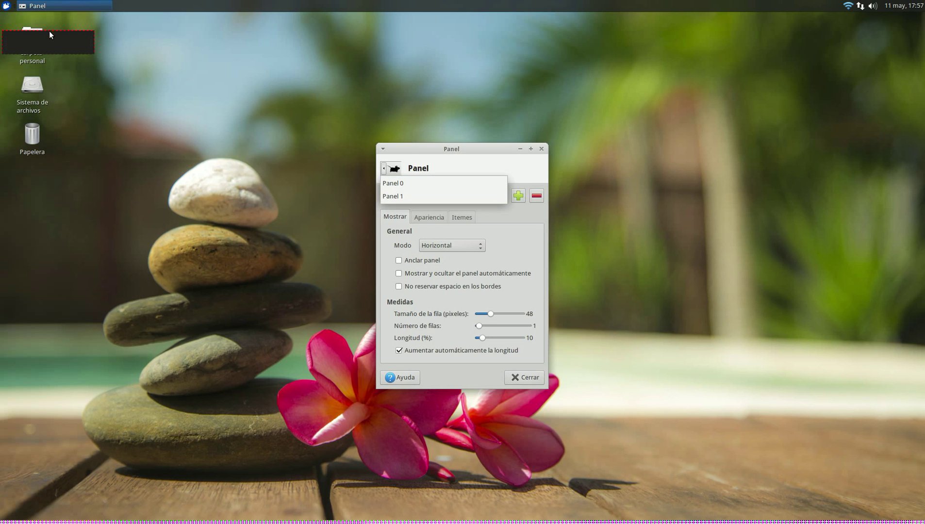
click(211, 209)
drag(58, 32, 460, 518)
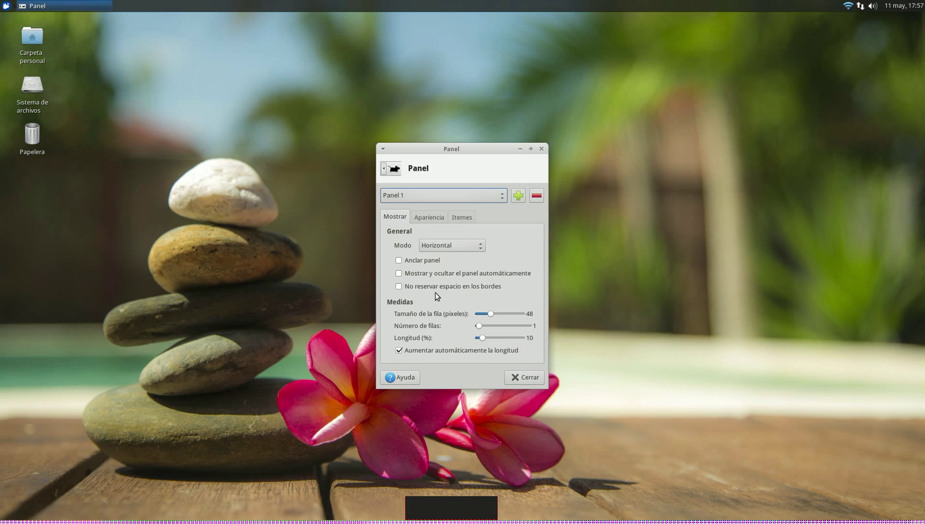
- Try the Barra de escritorio and Vertical modes on Panel 1, then return it to Horizontal
click(453, 250)
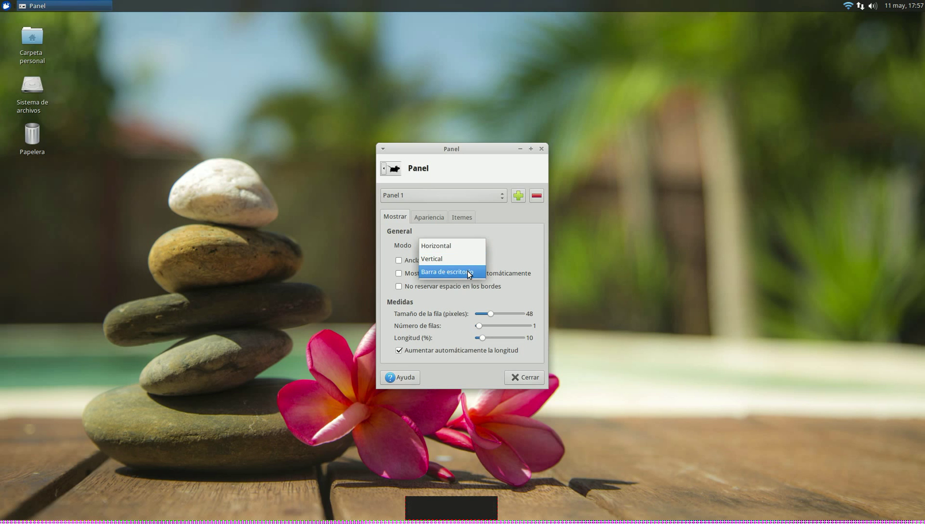
click(469, 273)
click(463, 242)
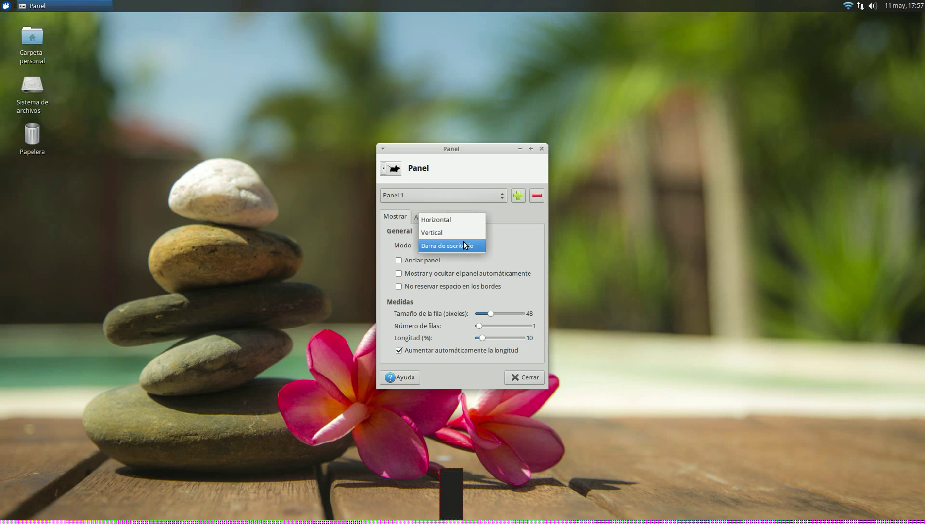
click(459, 234)
click(462, 246)
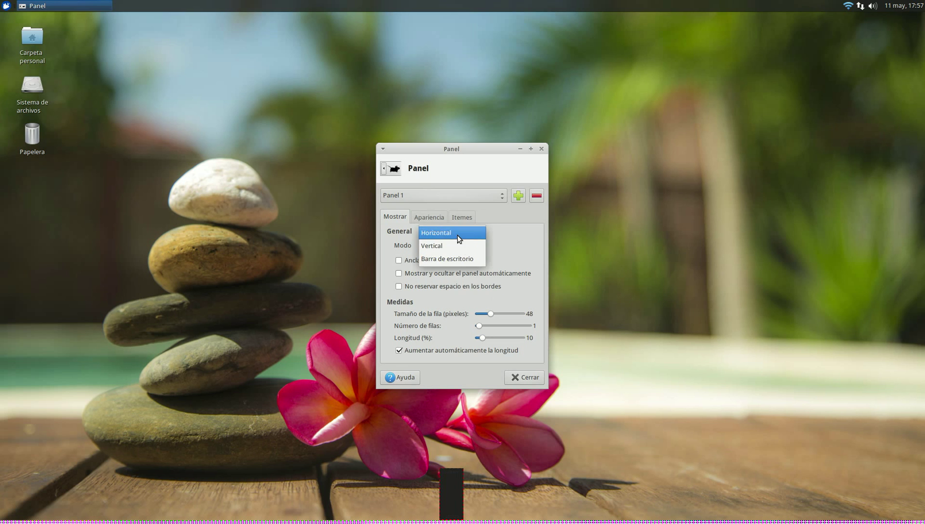
click(458, 233)
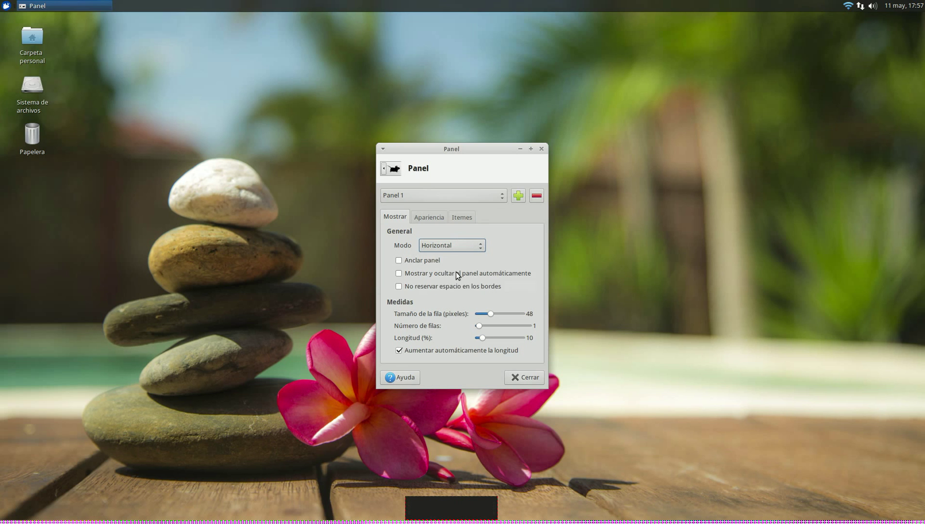
- Set Panel 1's row size to 50 pixels and length to 32%, with opacity 44 for Entrada and 40 for Salida
drag(490, 315, 492, 339)
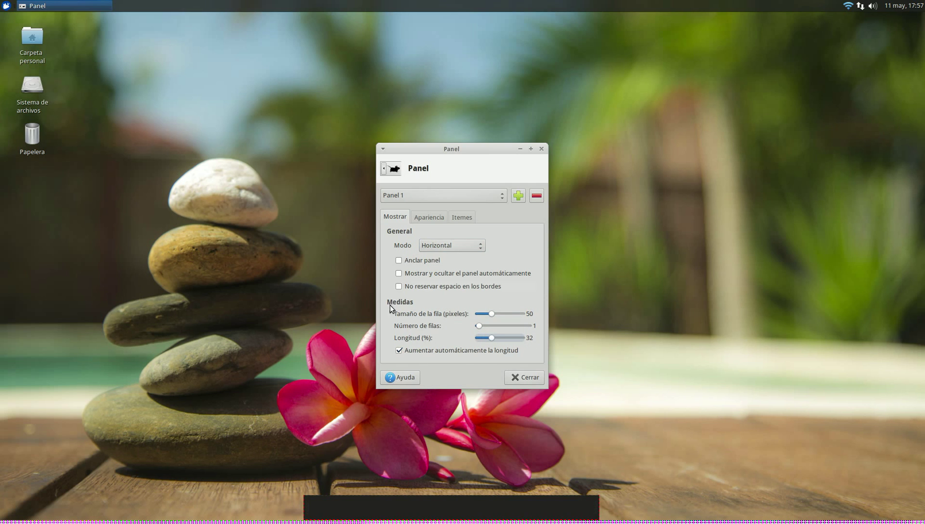
click(418, 216)
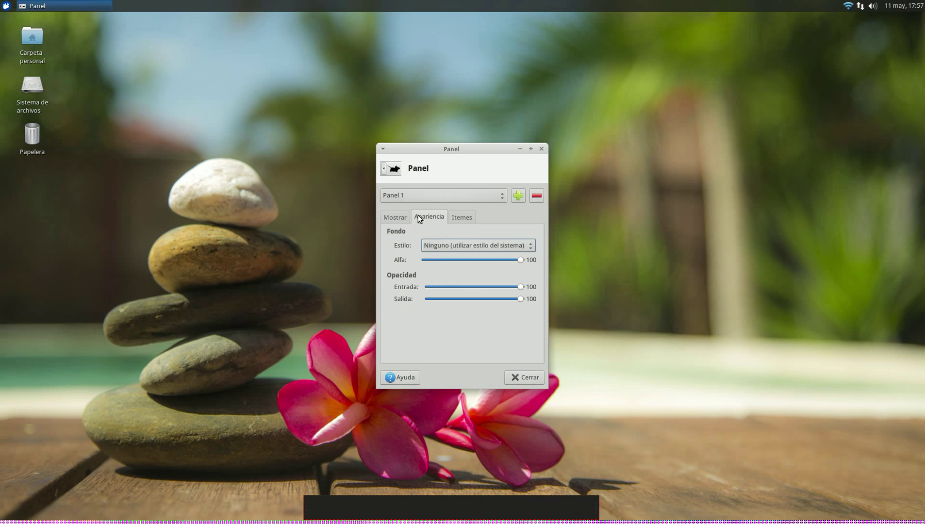
click(464, 247)
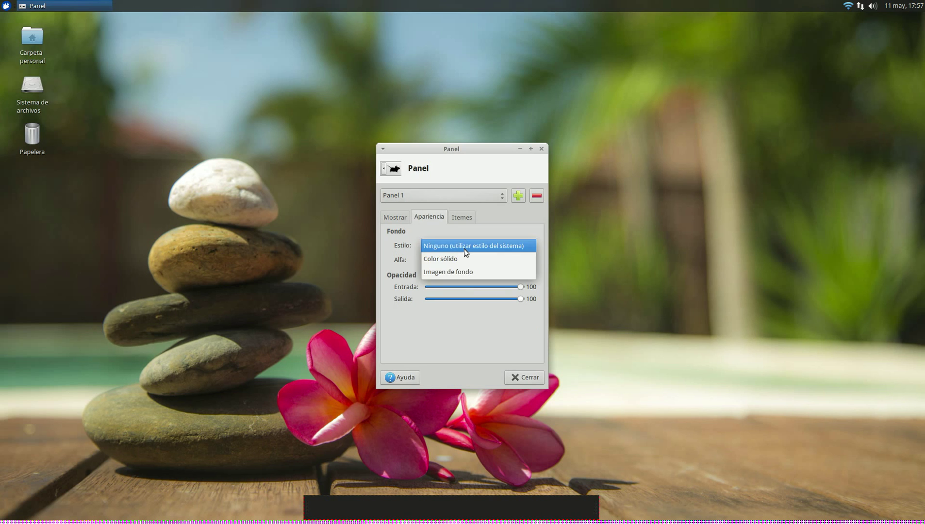
click(463, 284)
drag(520, 287, 427, 301)
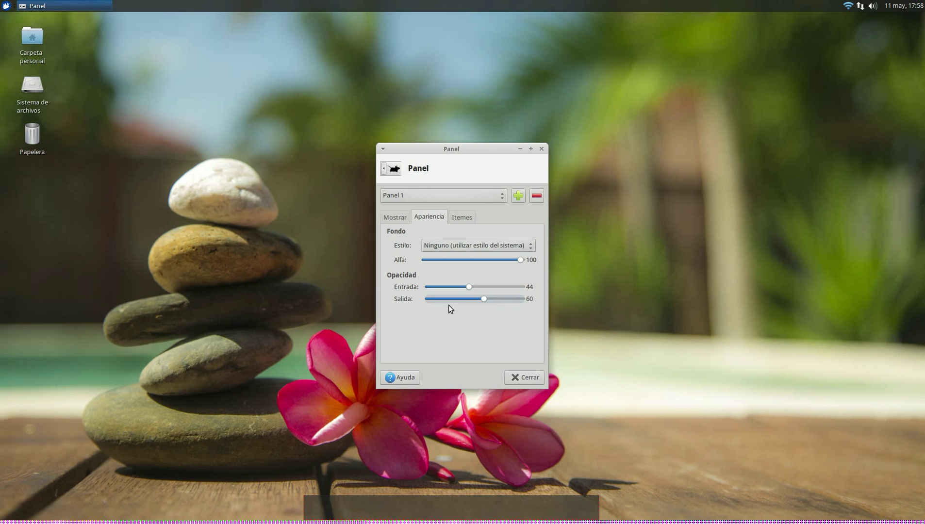
click(469, 300)
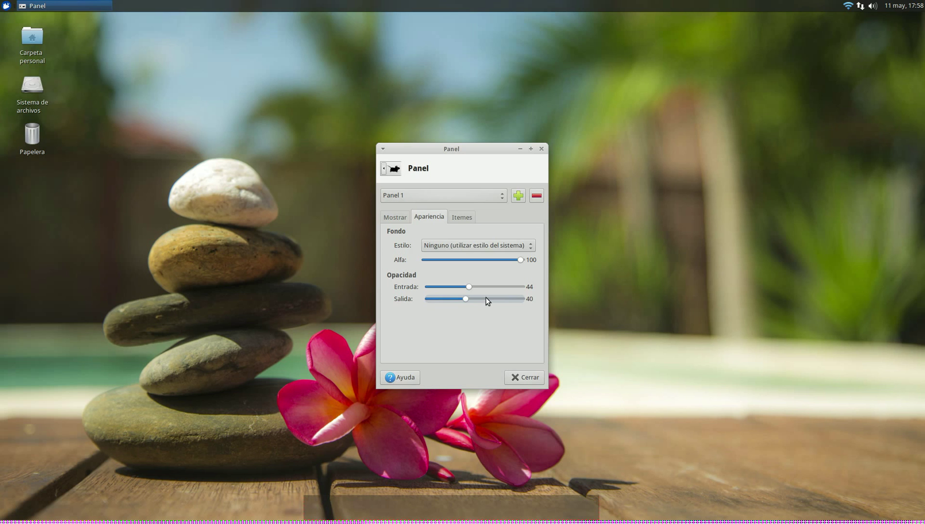
- Set Panel 1's Entrada opacity to 64, look over its items and the elements available to add, and close the panel preferences
drag(469, 284, 486, 285)
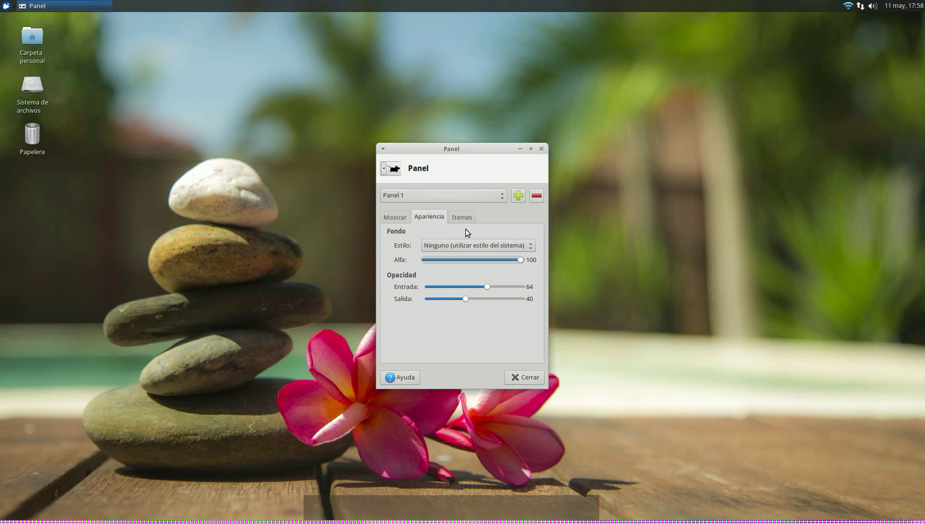
click(460, 218)
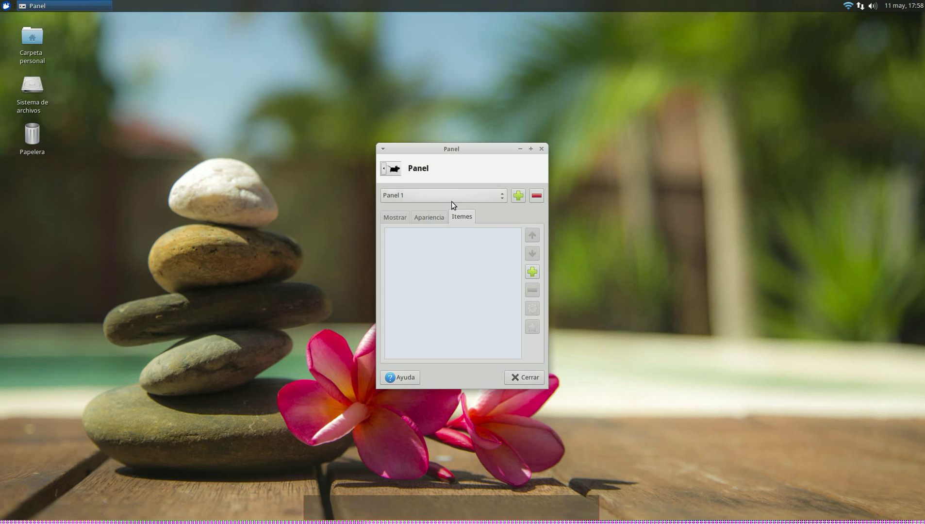
click(532, 272)
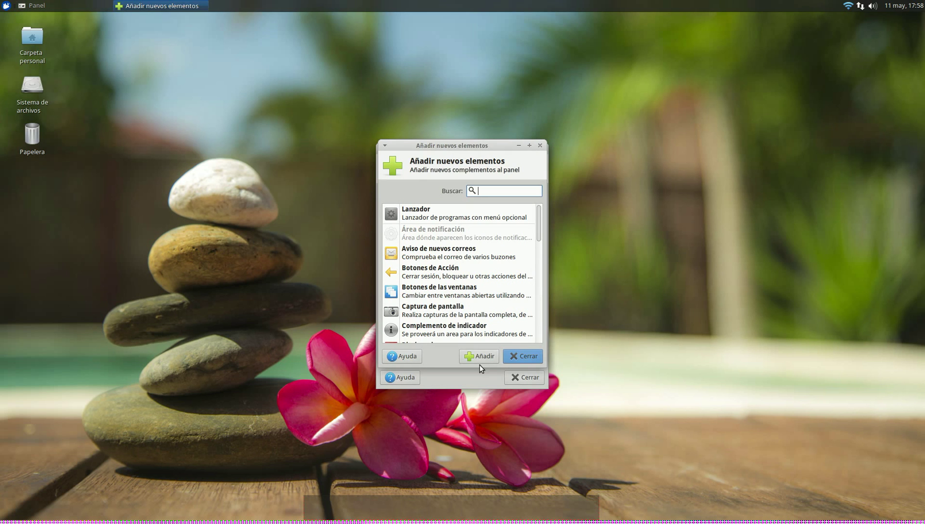
click(537, 359)
click(394, 218)
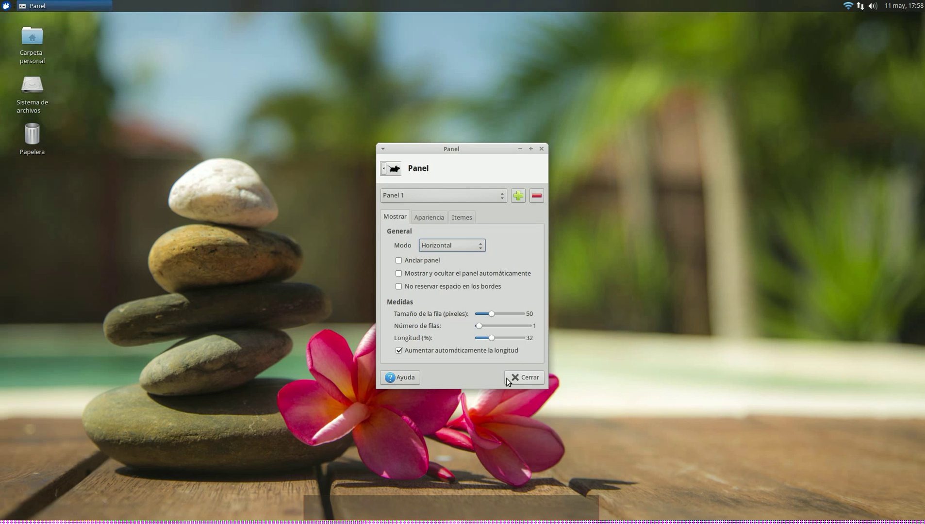
click(517, 378)
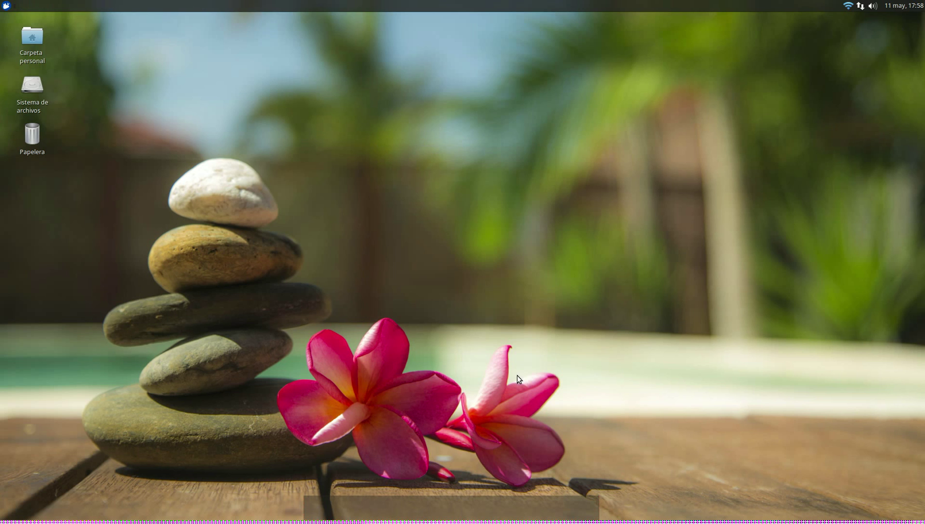
- Add a Lanzador element to the empty panel at the desktop's bottom edge
right_click(446, 508)
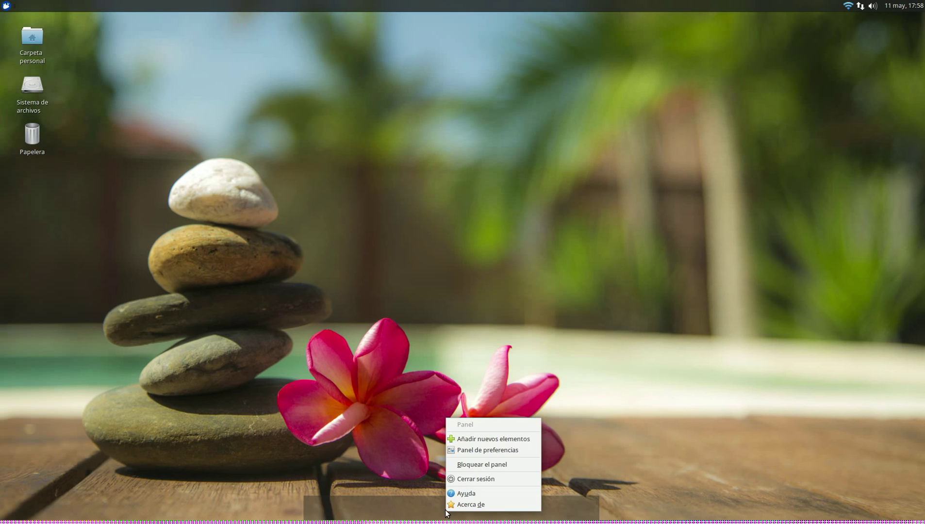
click(487, 441)
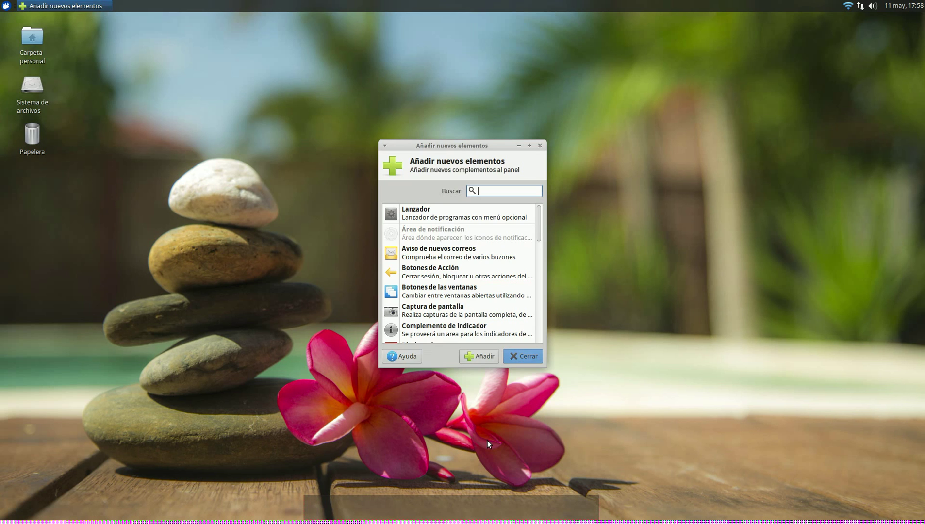
click(434, 211)
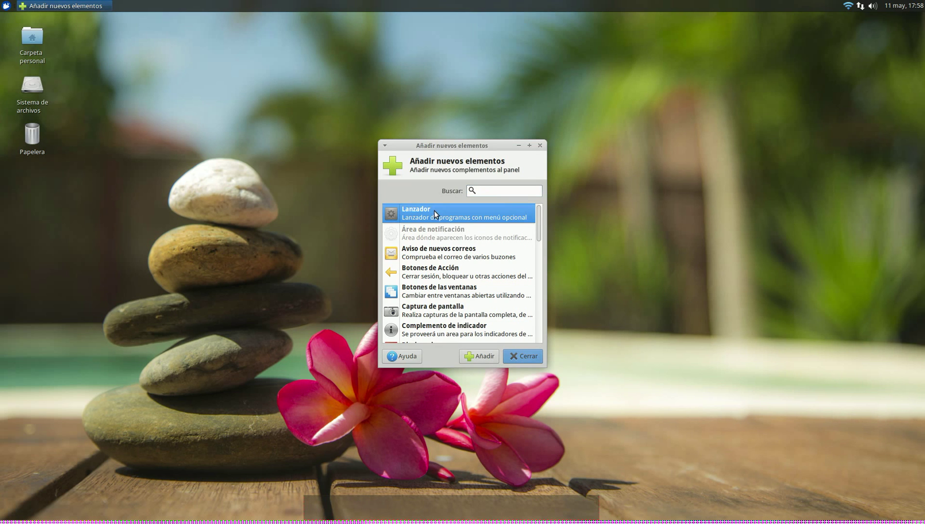
click(489, 355)
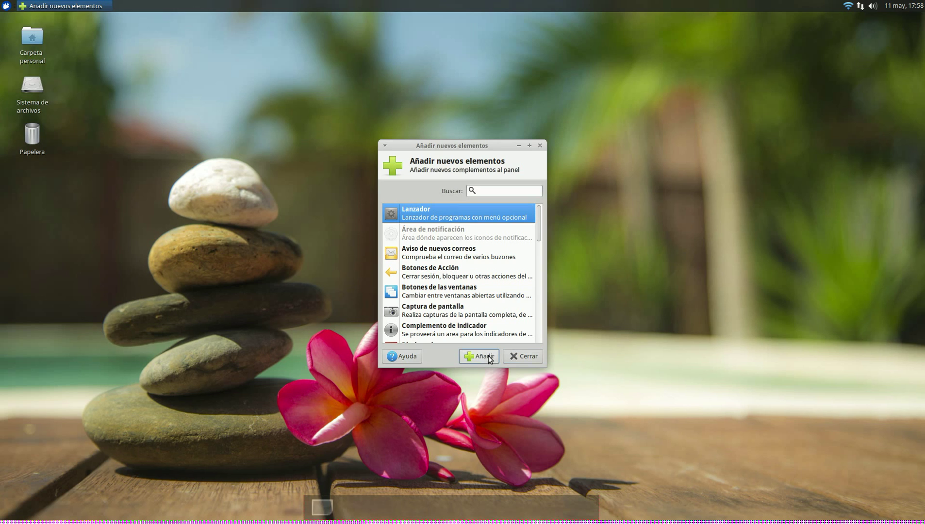
click(526, 362)
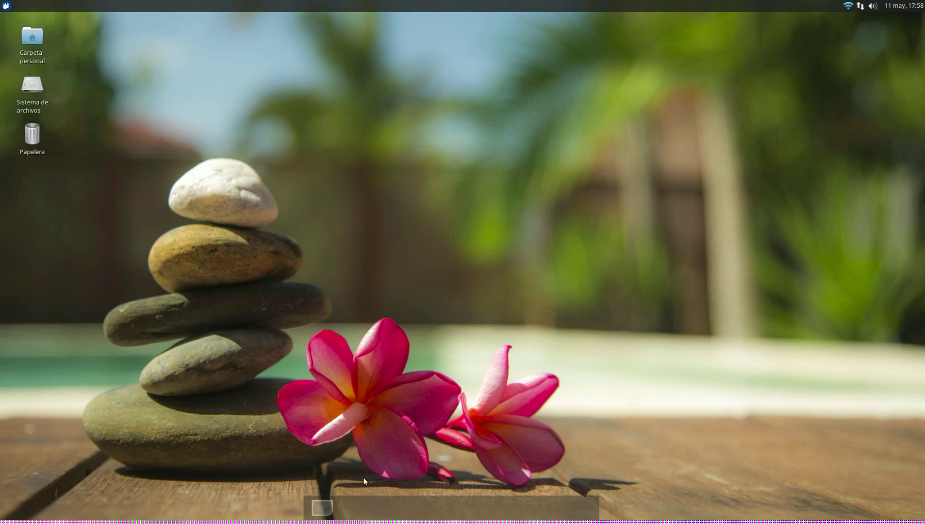
- Assign AbiWord to the new launcher through its properties and close them
right_click(315, 512)
mouse_move(315, 509)
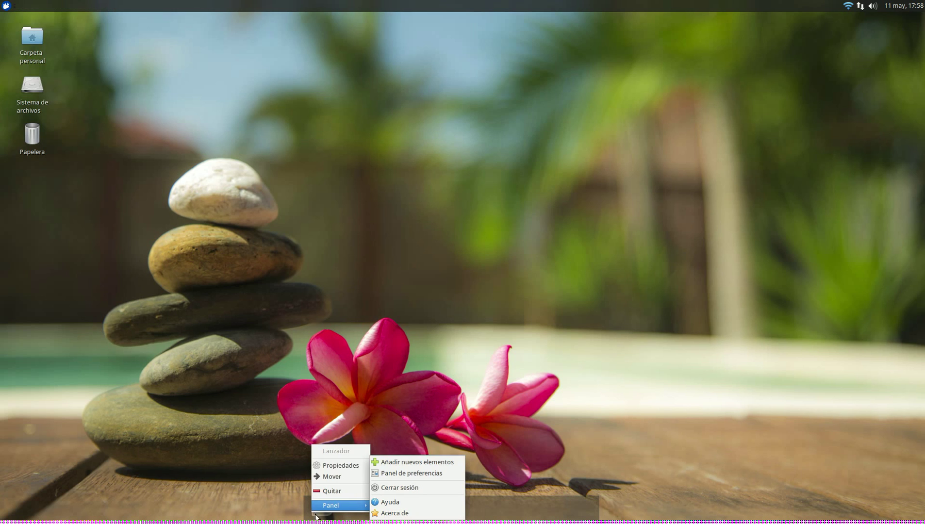
click(348, 466)
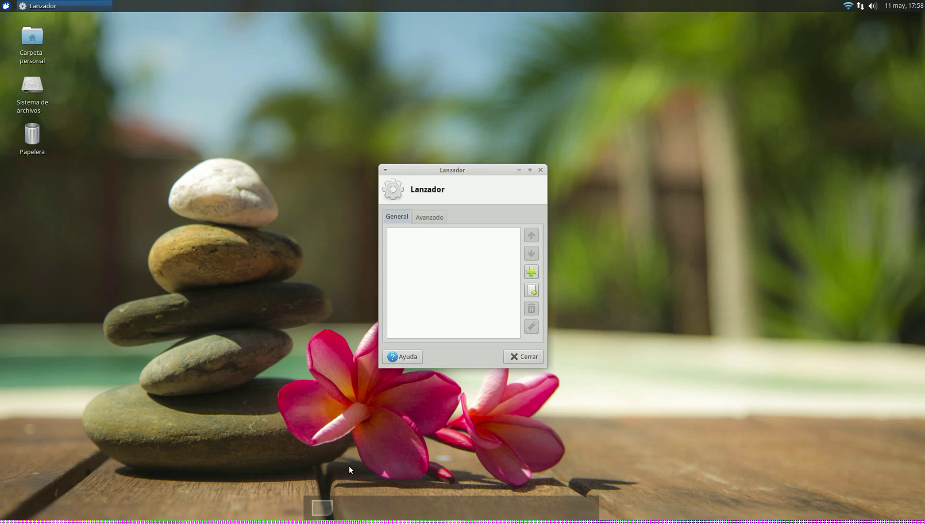
click(531, 272)
scroll(447, 234, down, 3)
scroll(450, 233, up, 3)
click(431, 225)
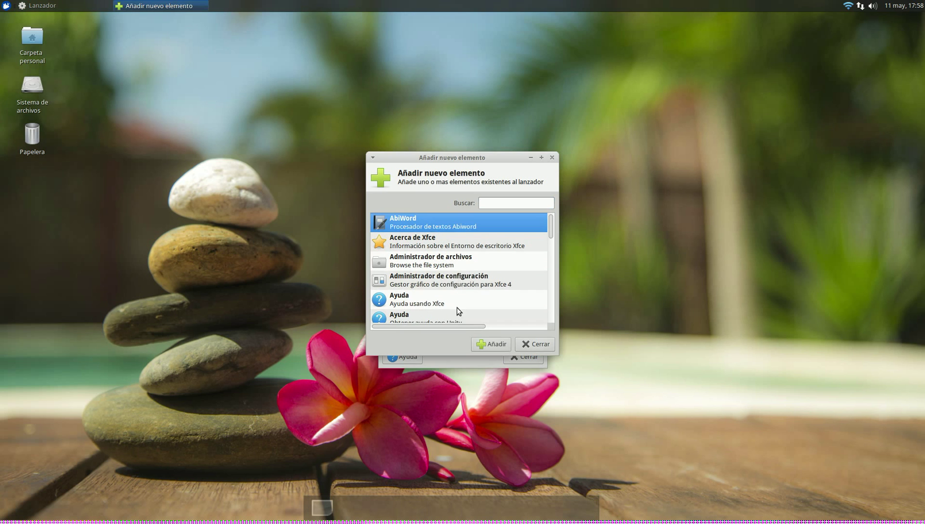
click(491, 345)
click(508, 362)
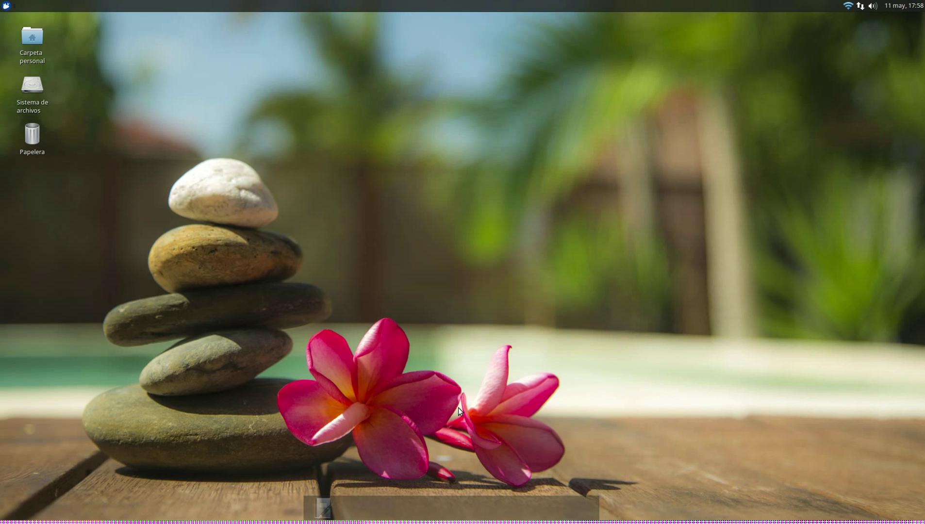
- Remove Panel 1 permanently through the panel preferences and close them
right_click(458, 510)
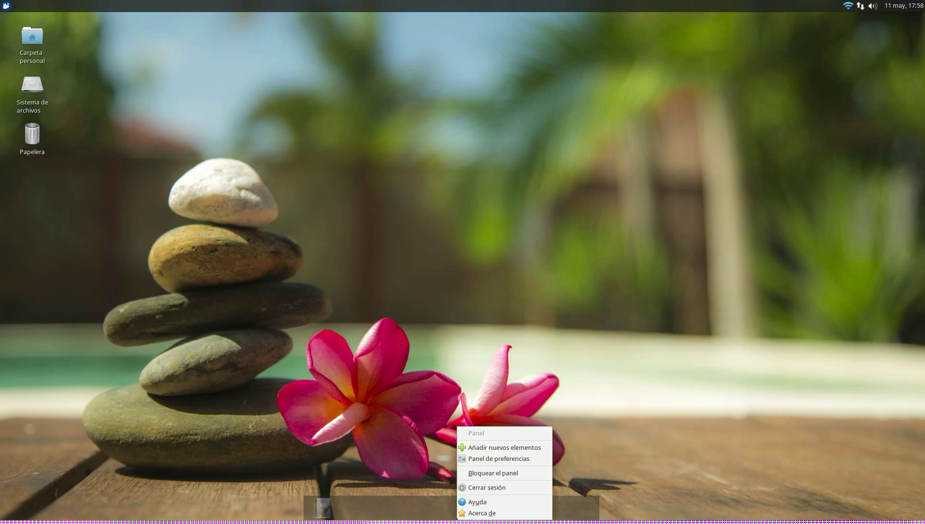
click(513, 459)
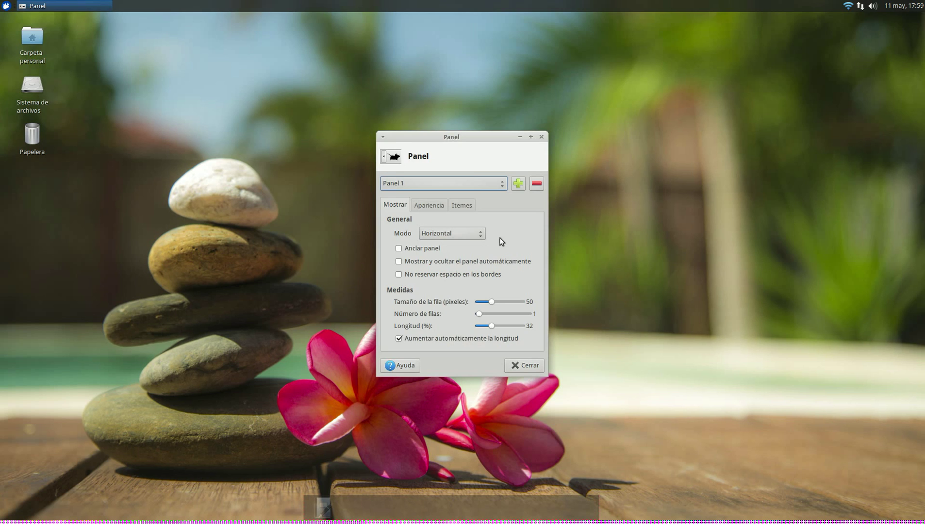
click(537, 185)
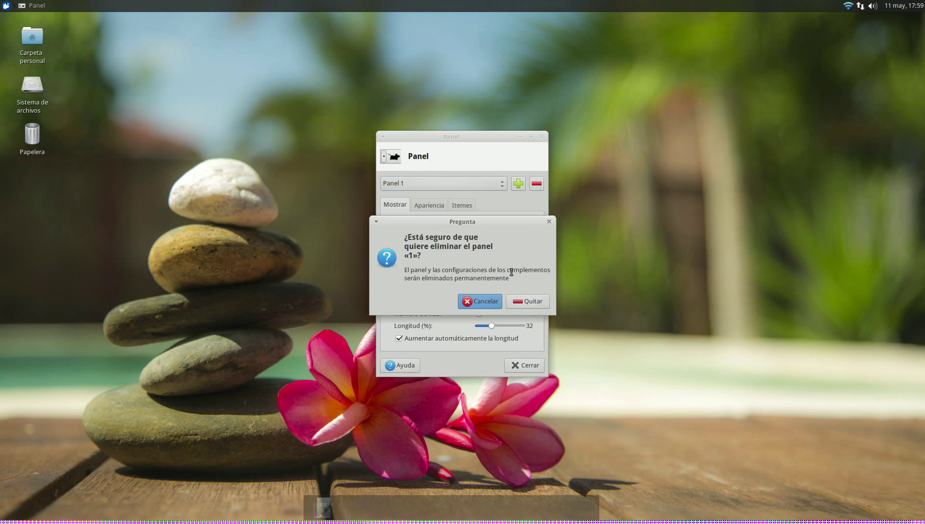
click(529, 303)
click(527, 362)
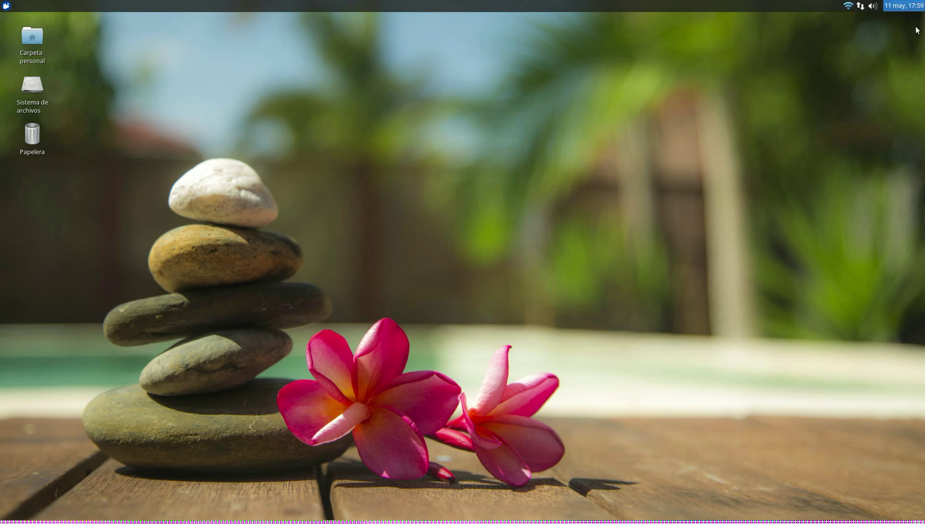
- View the properties of the Separador element on the remaining desktop panel, then close them
right_click(325, 2)
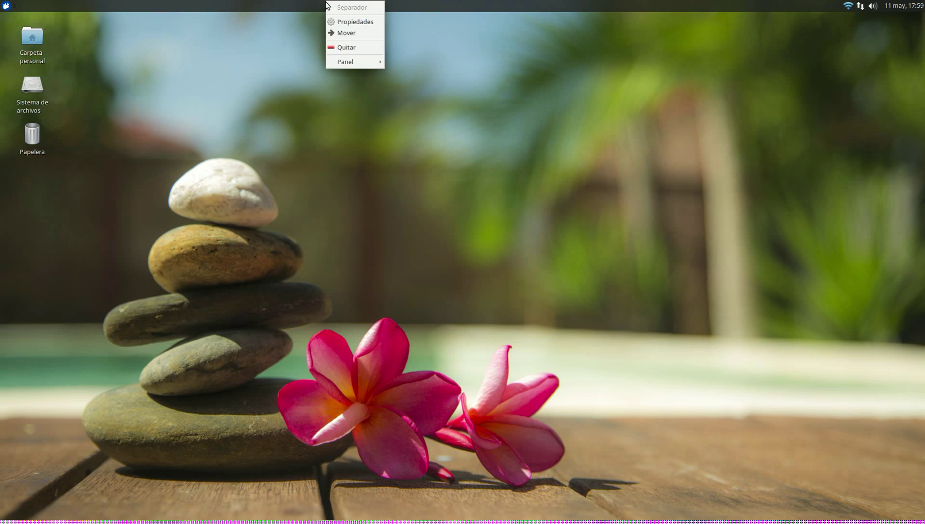
click(357, 23)
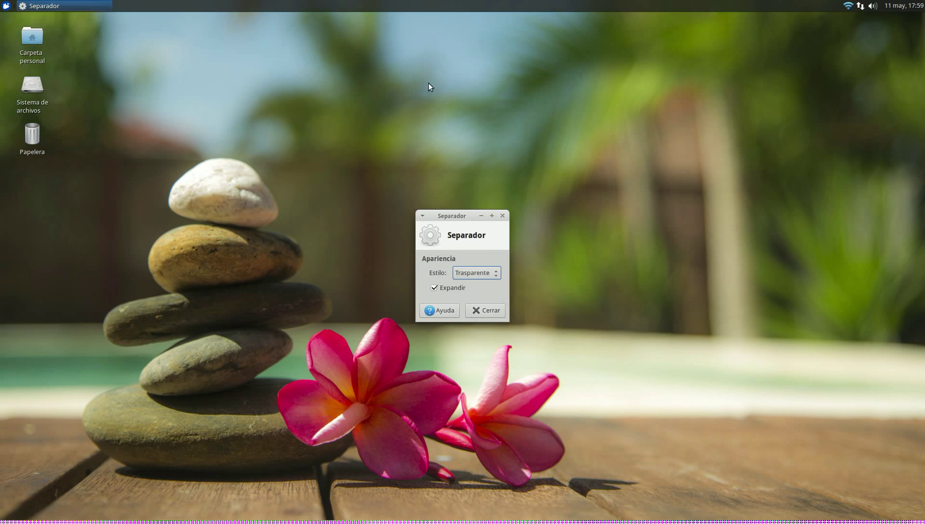
click(500, 313)
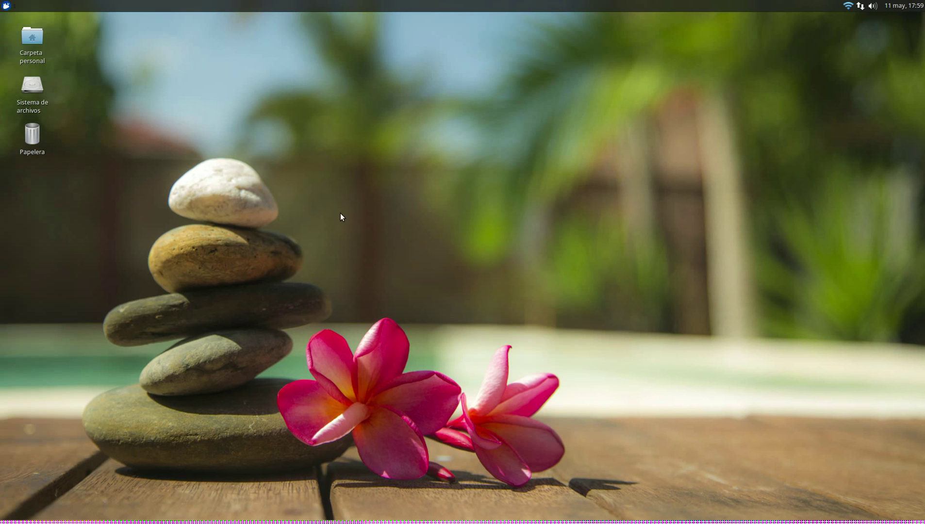
- Launch Administrador de archivos from the Accesorios category of the applications menu
click(5, 6)
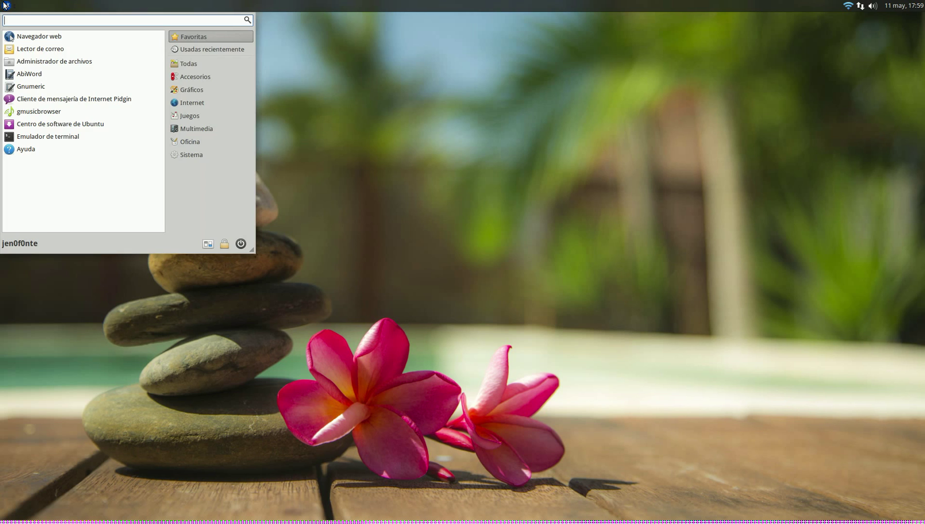
key(Down)
key(Down)
key(Down)
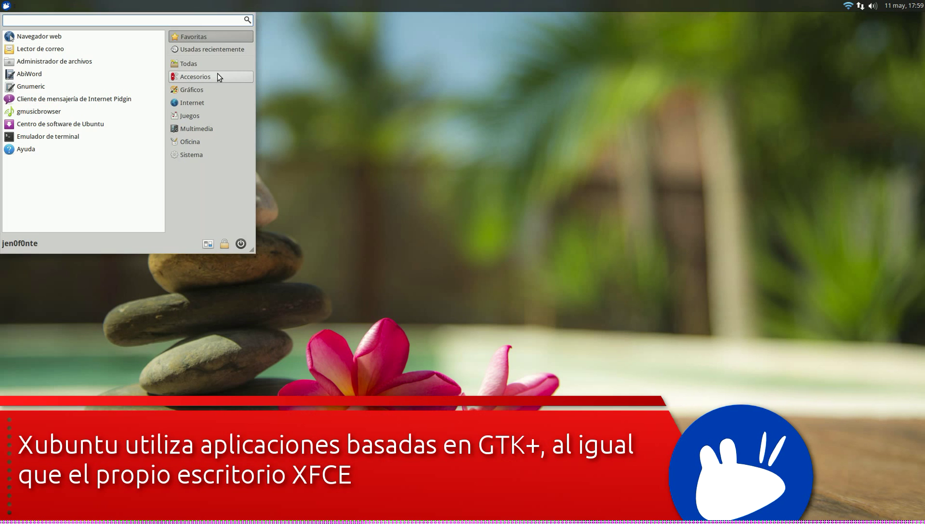
click(219, 77)
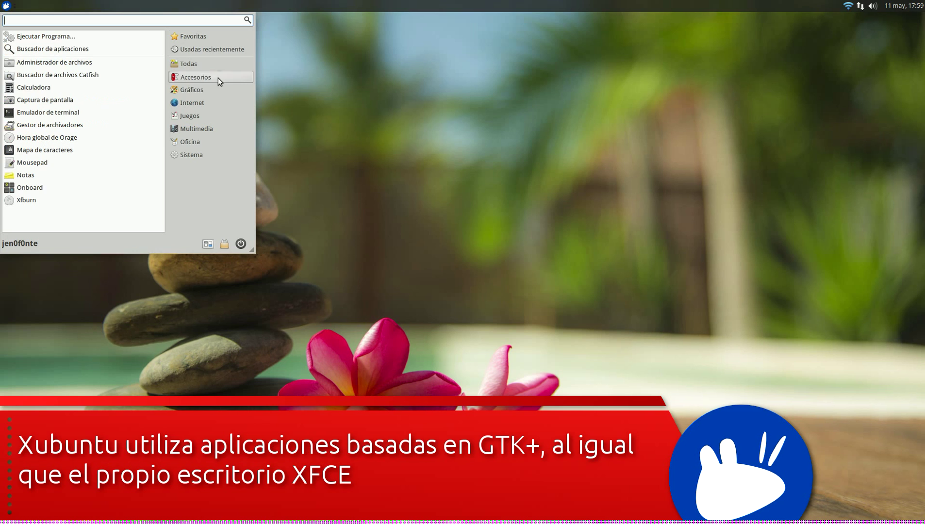
click(106, 66)
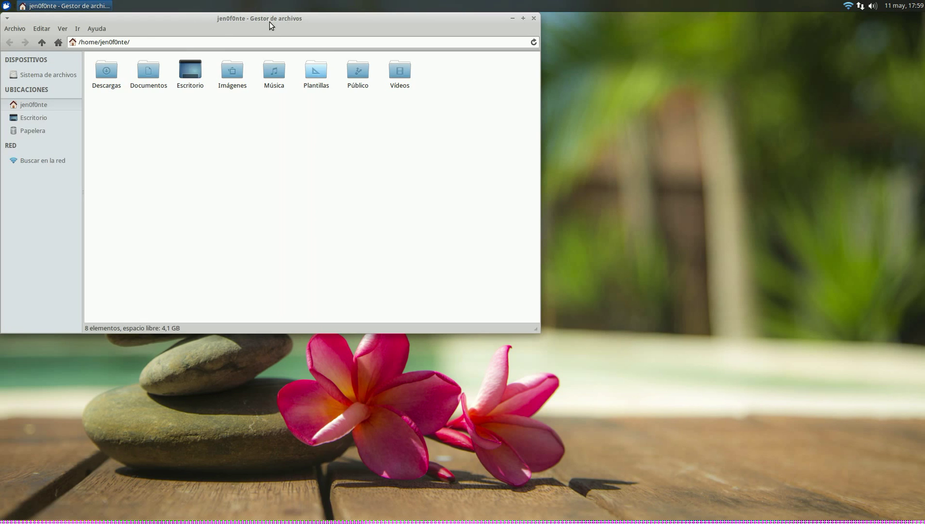
- View the file manager's About information, then move its window towards the desktop's centre and make it smaller
click(95, 28)
click(104, 52)
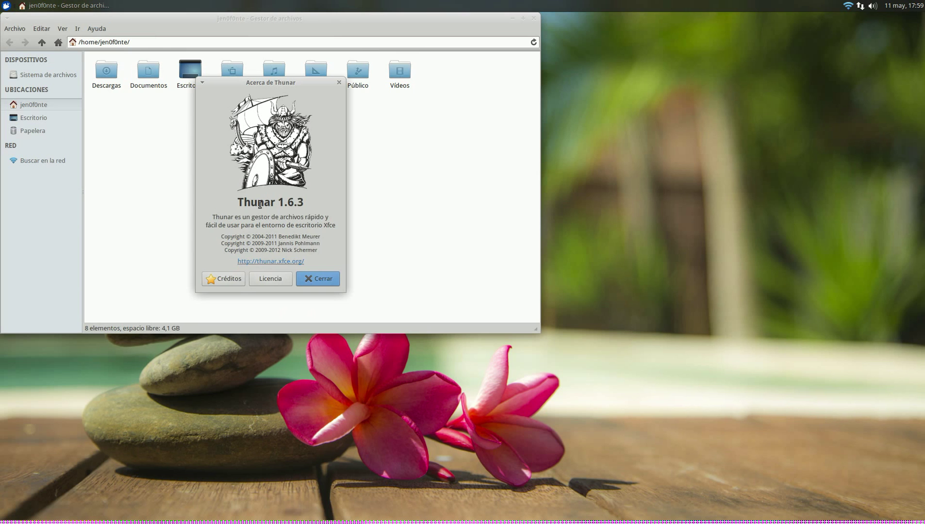
click(320, 276)
drag(349, 19, 525, 153)
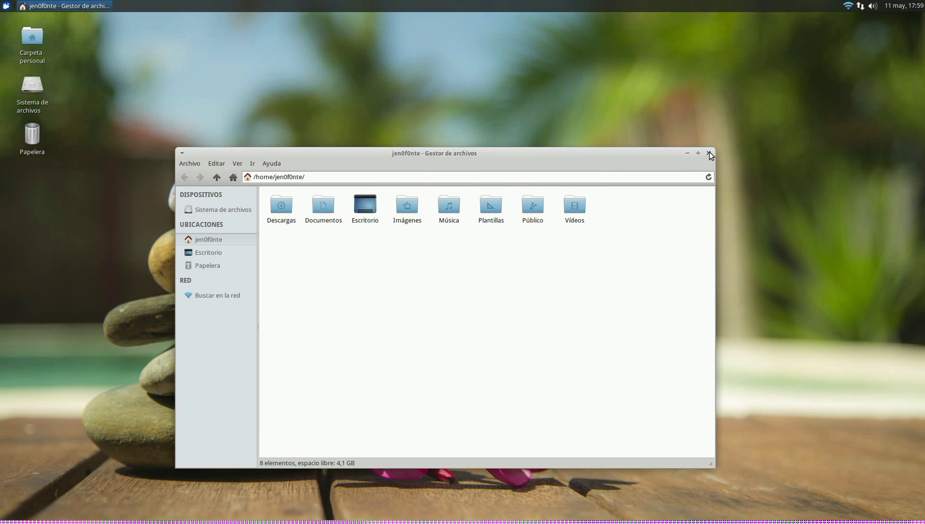
drag(710, 468, 649, 424)
- Enlarge the folder icons by two zoom levels in the file manager, then reduce them by two levels
right_click(439, 308)
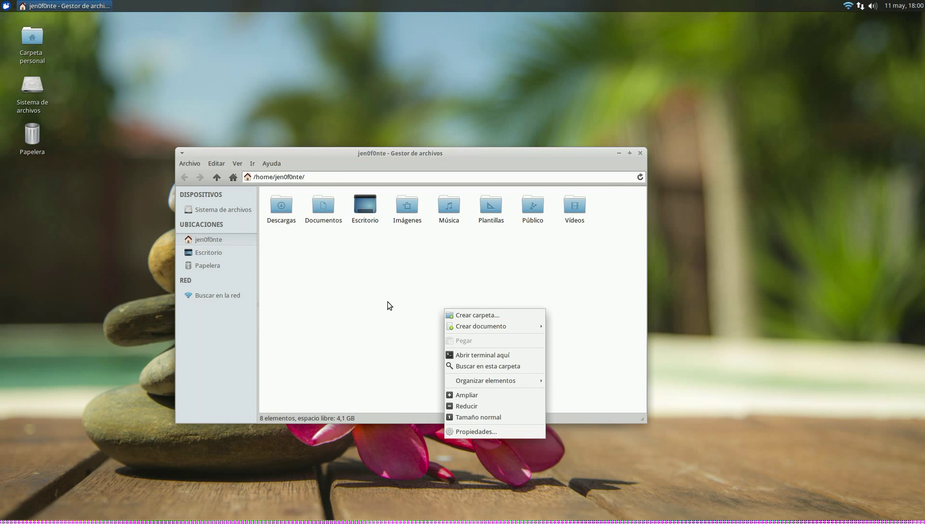
right_click(476, 283)
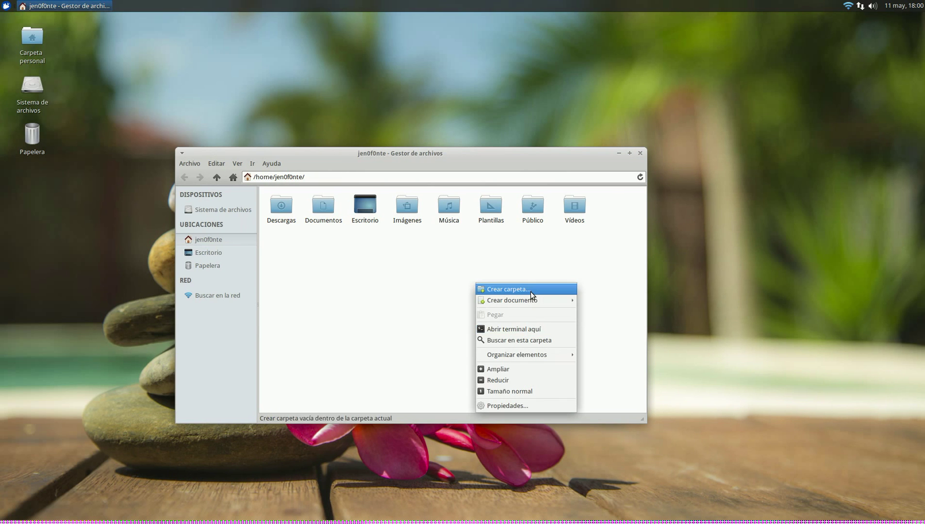
click(538, 370)
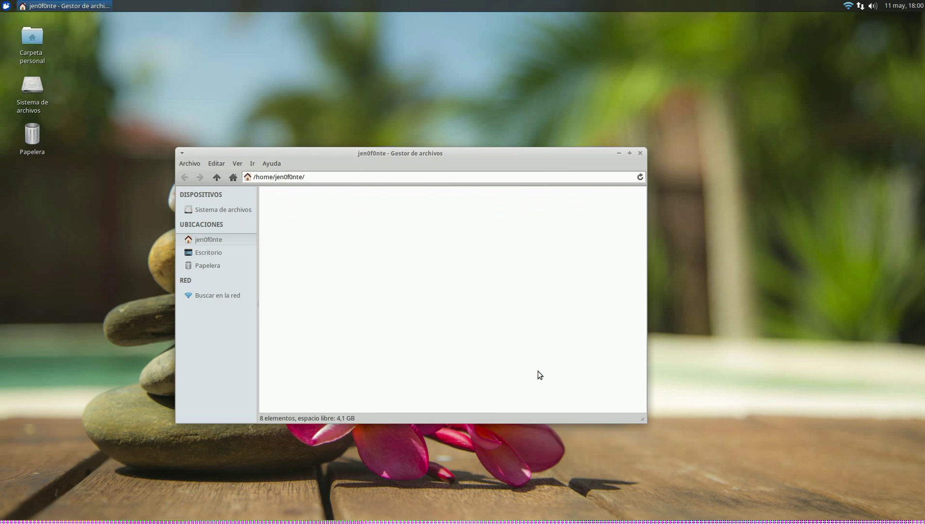
right_click(485, 330)
click(535, 415)
right_click(492, 348)
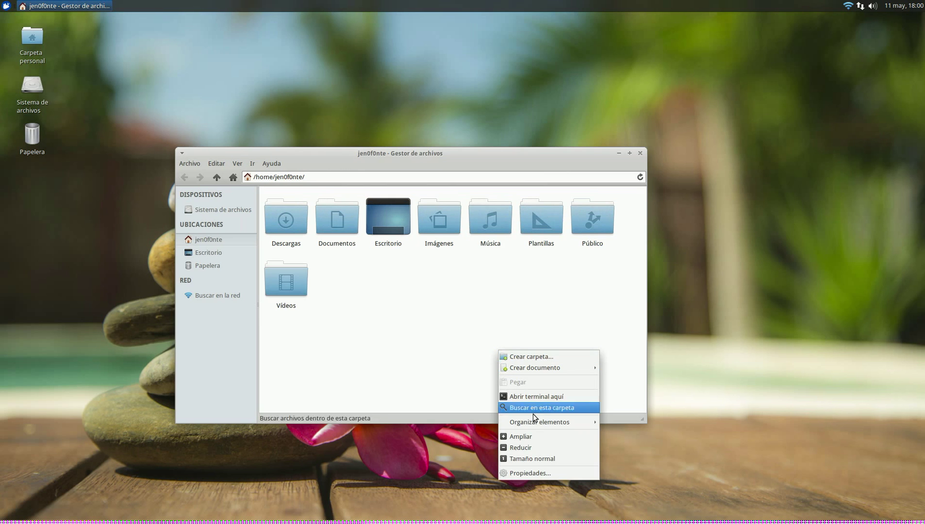
click(544, 447)
right_click(484, 342)
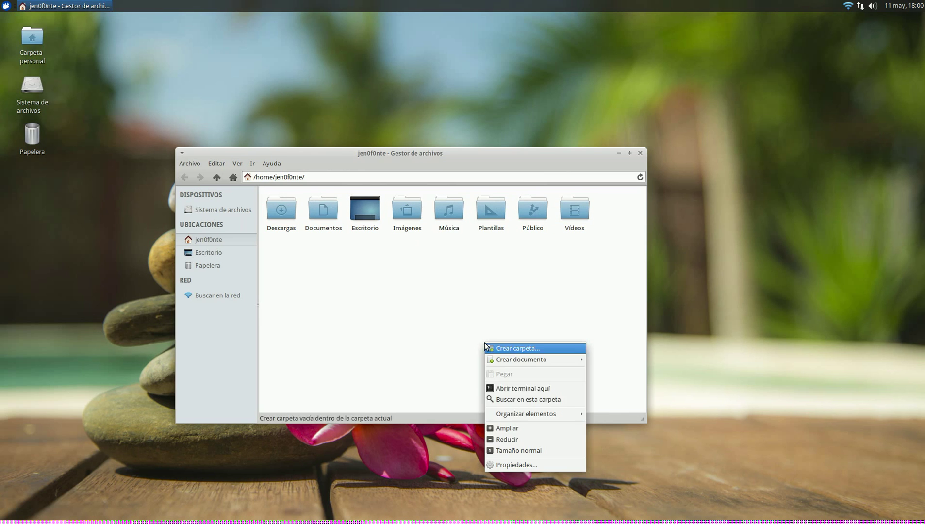
click(529, 439)
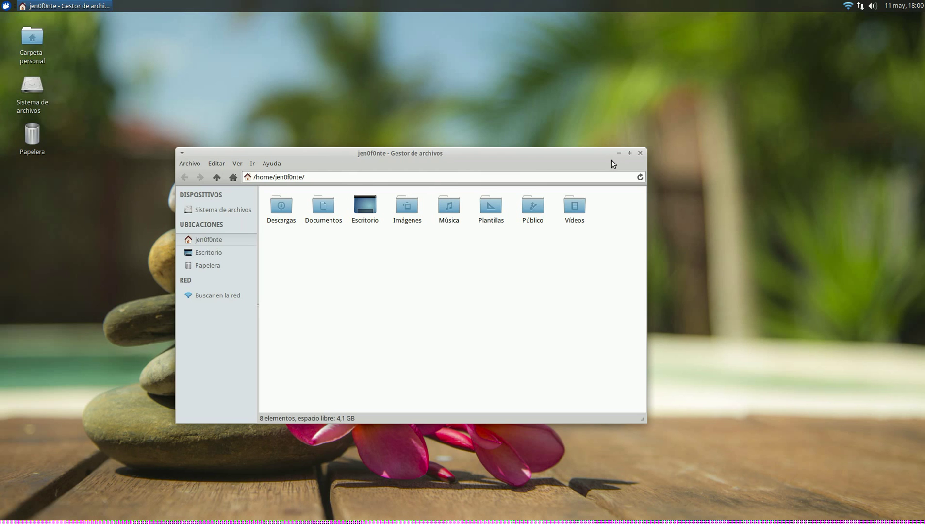
- Close the file manager, then view Buscador de archivos Catfish from the Accesorios category and close it
click(641, 154)
click(6, 6)
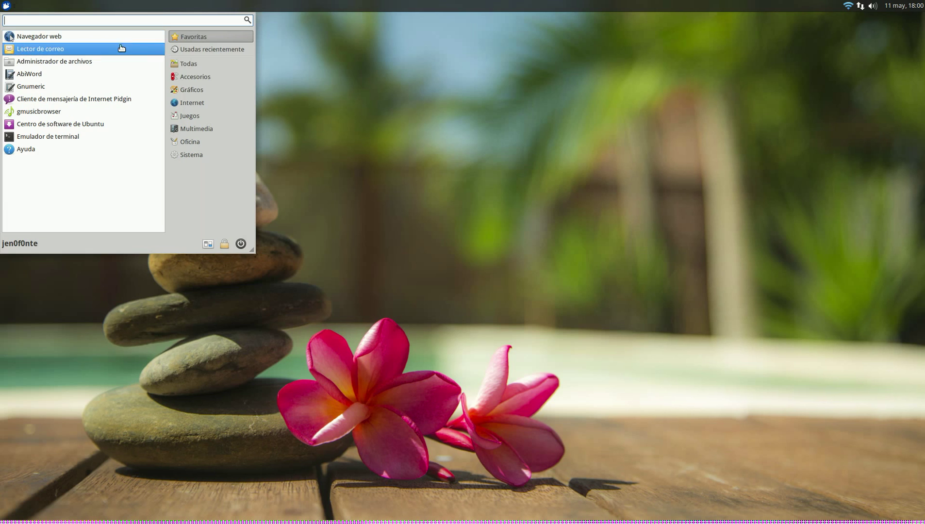
click(205, 78)
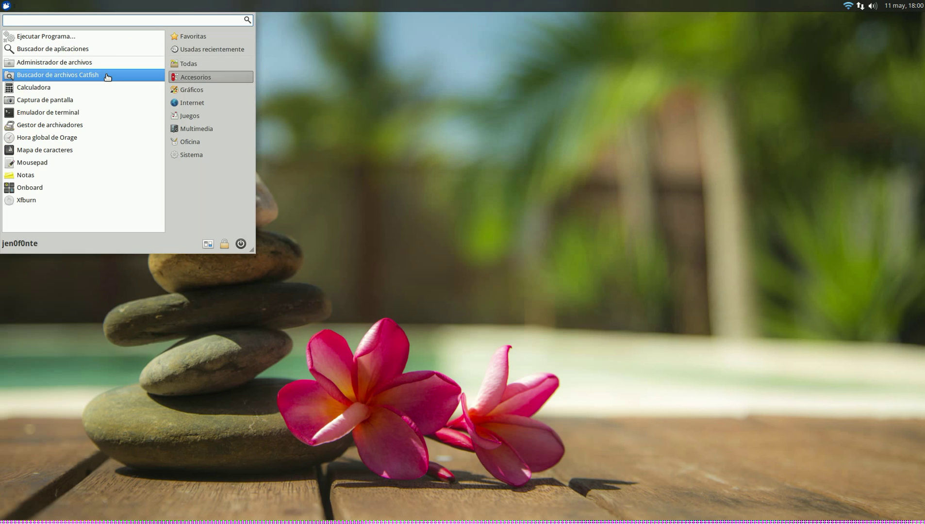
click(107, 76)
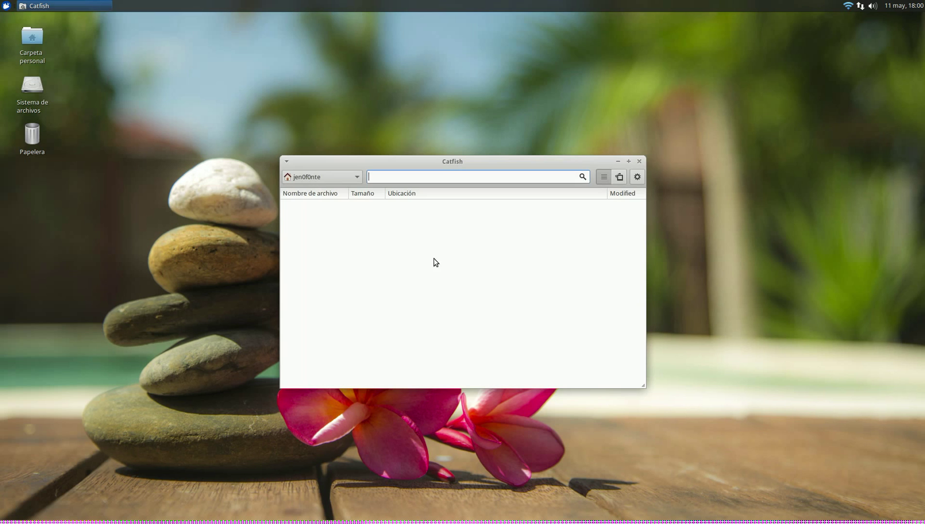
click(639, 163)
- Browse the Accesorios, Gráficos, Internet and Juegos categories of the applications menu
click(6, 5)
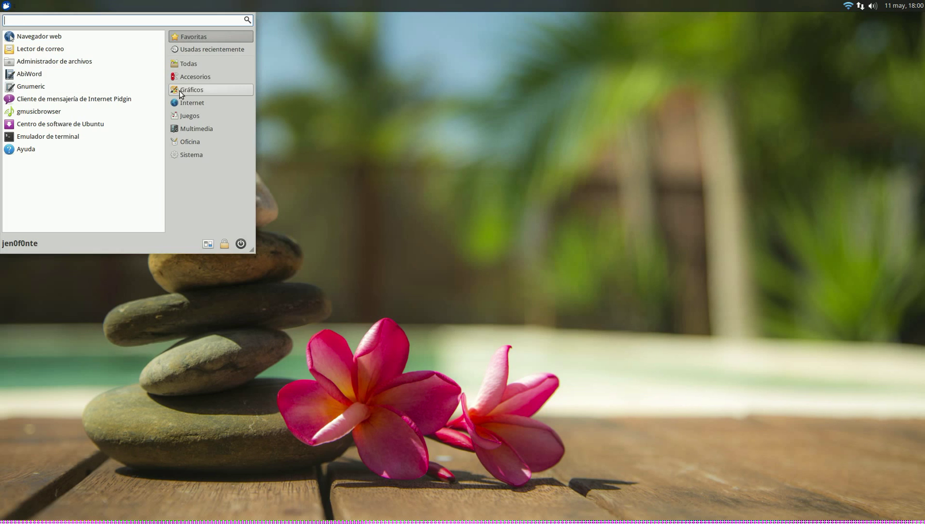
click(212, 78)
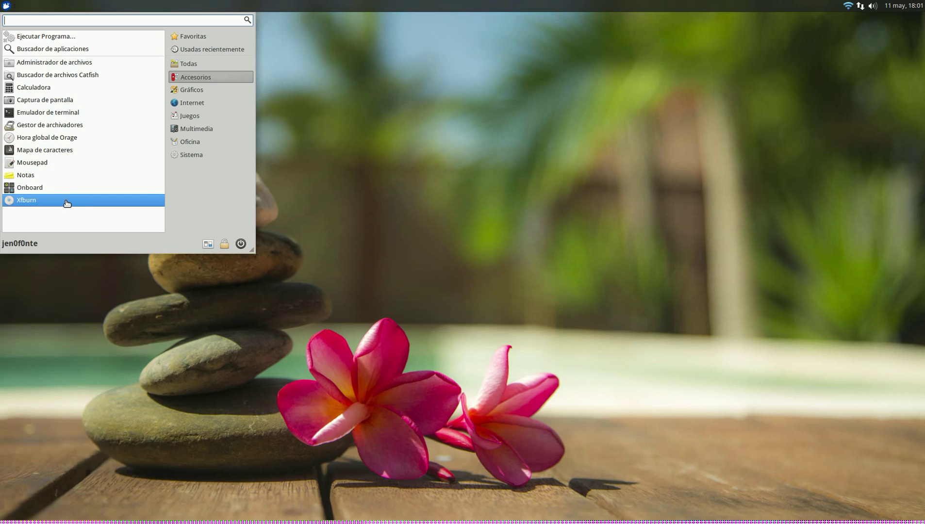
click(225, 89)
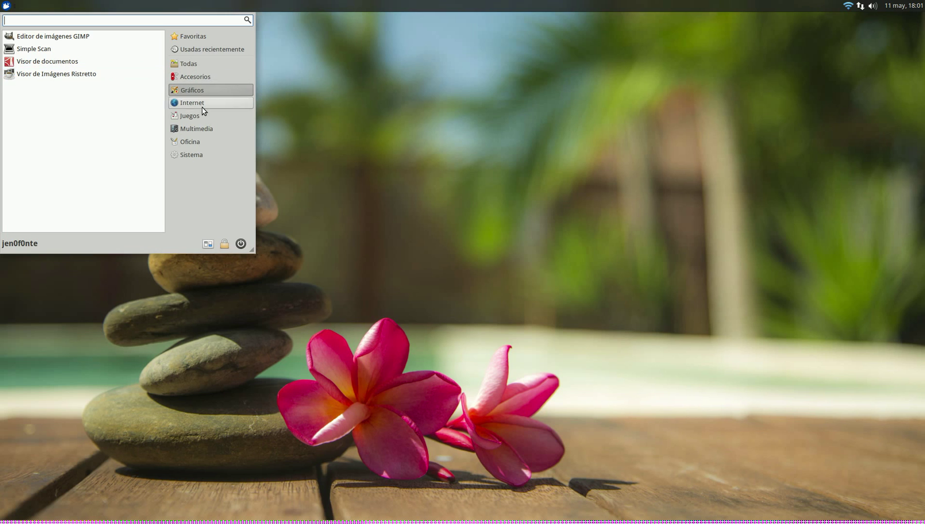
click(217, 108)
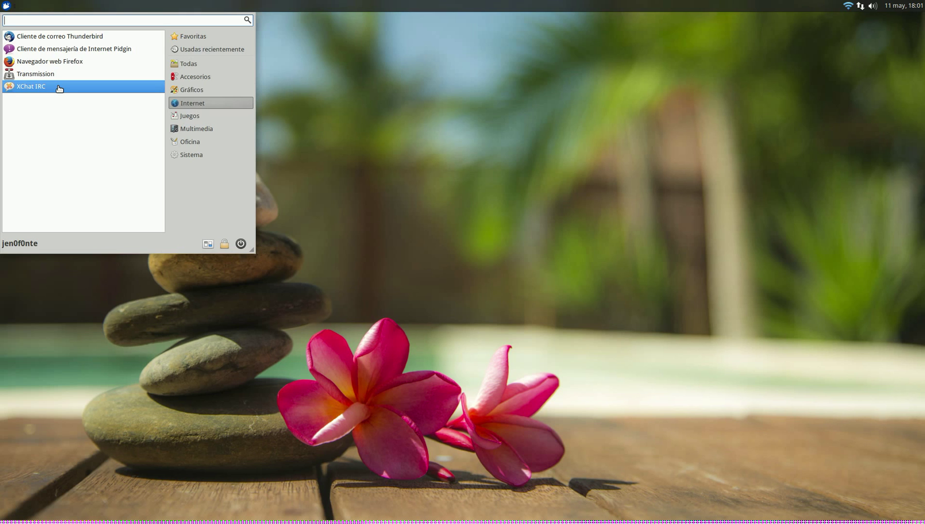
click(205, 113)
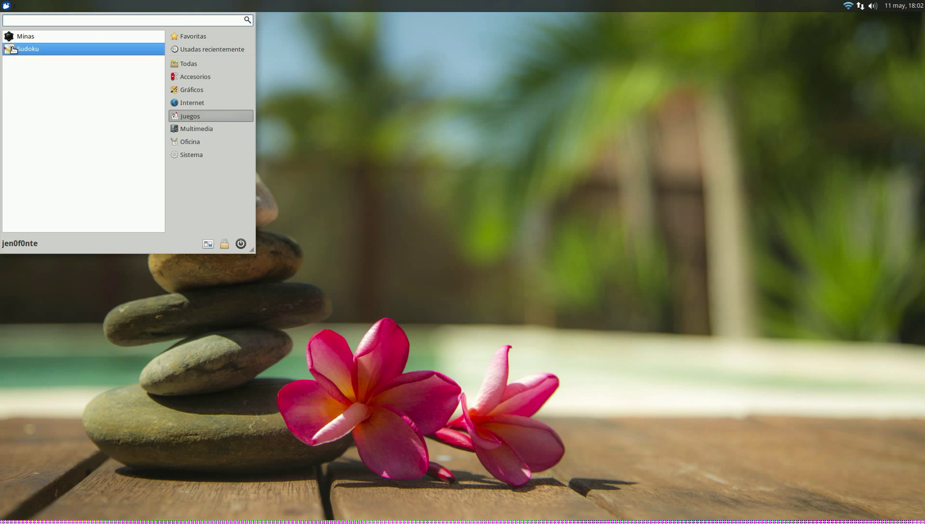
- Launch gmusicbrowser from the Multimedia category and move its window towards the desktop's centre
click(204, 127)
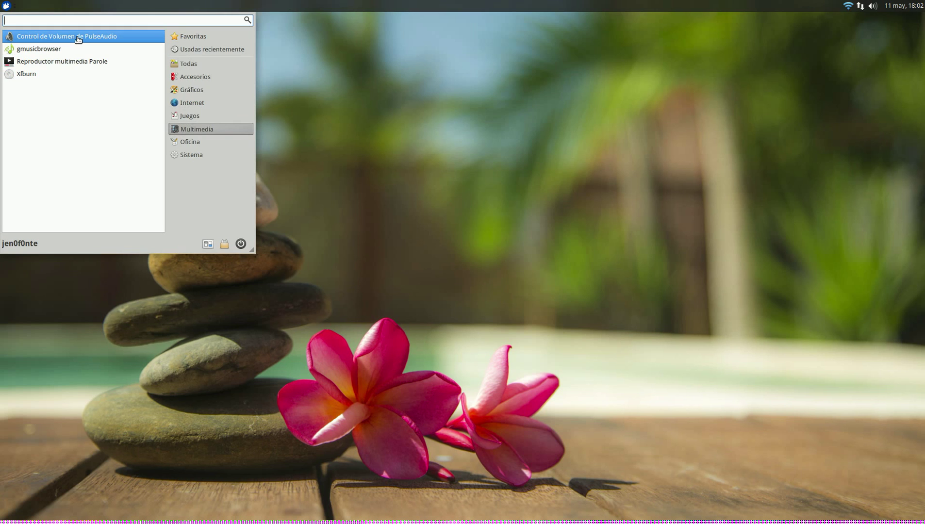
click(54, 50)
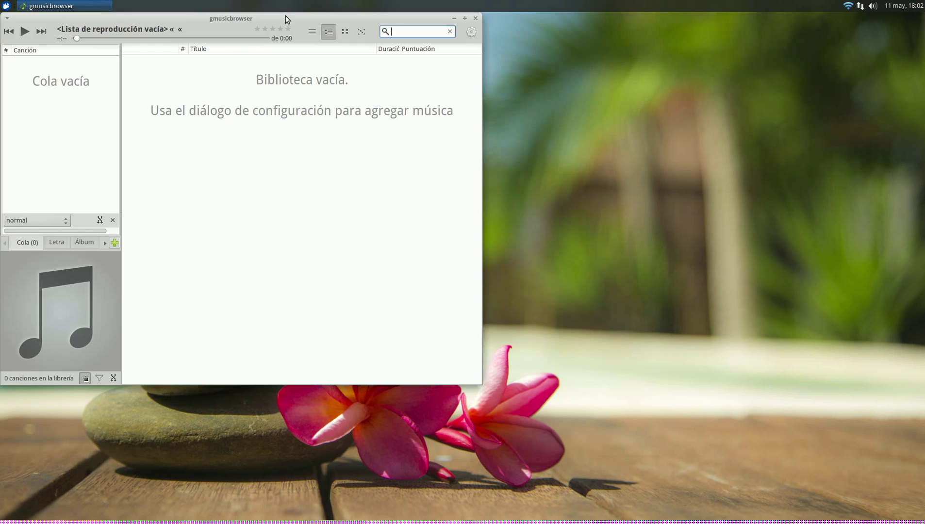
drag(285, 15, 463, 90)
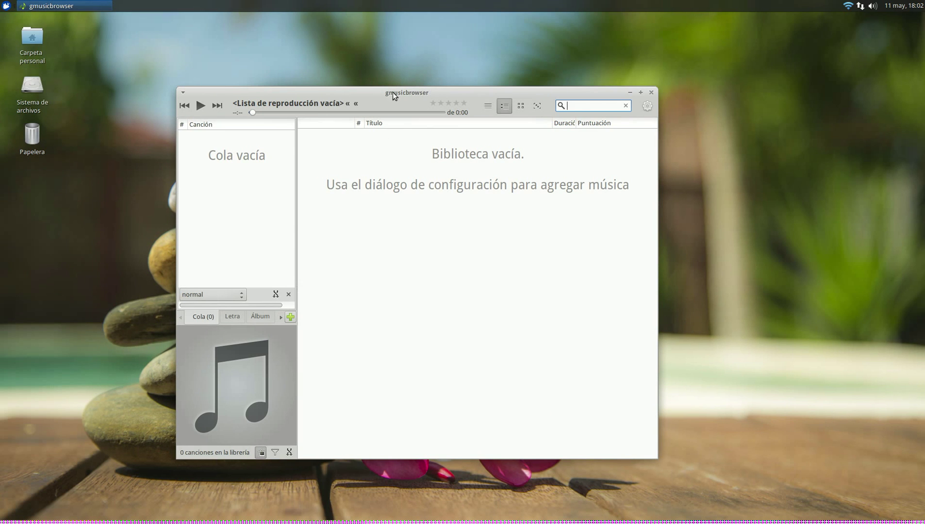
- View gmusicbrowser's options and the Complementos list in its configuration, then close the settings and the player
click(646, 107)
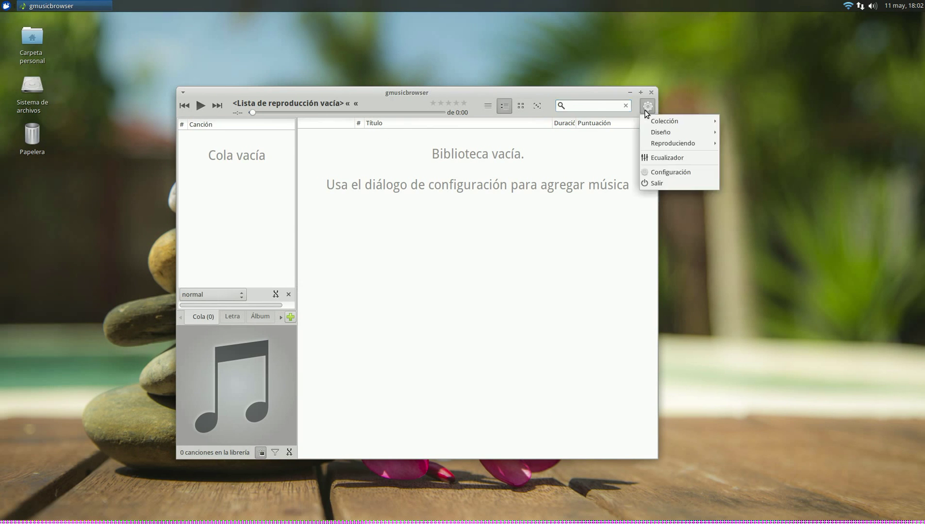
mouse_move(674, 122)
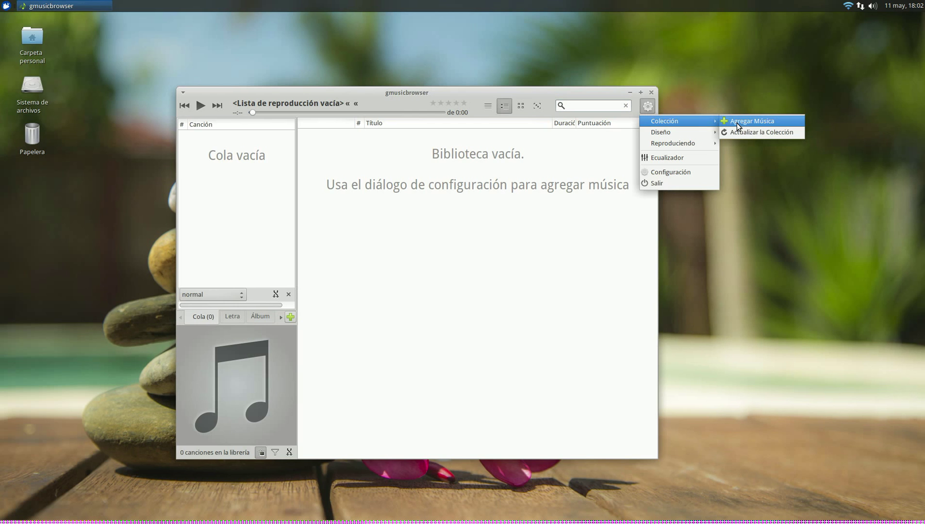
mouse_move(707, 129)
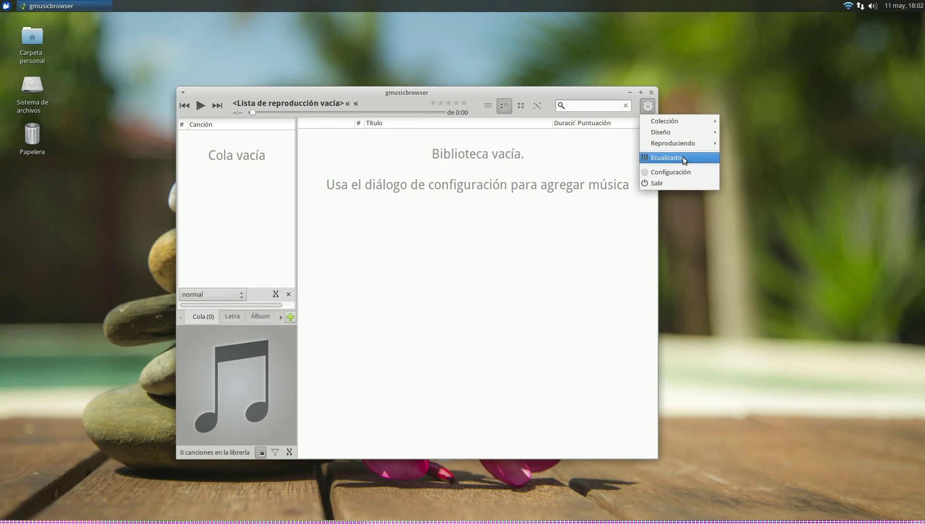
click(679, 172)
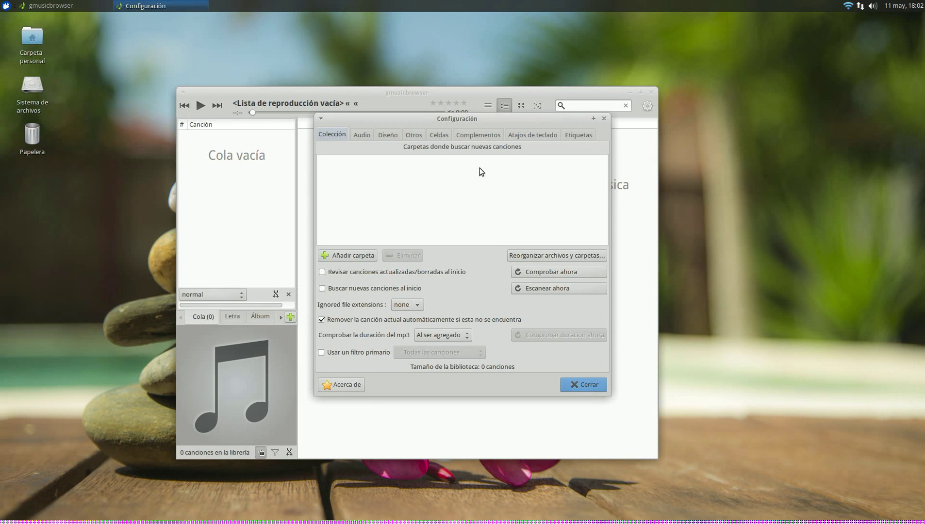
click(482, 134)
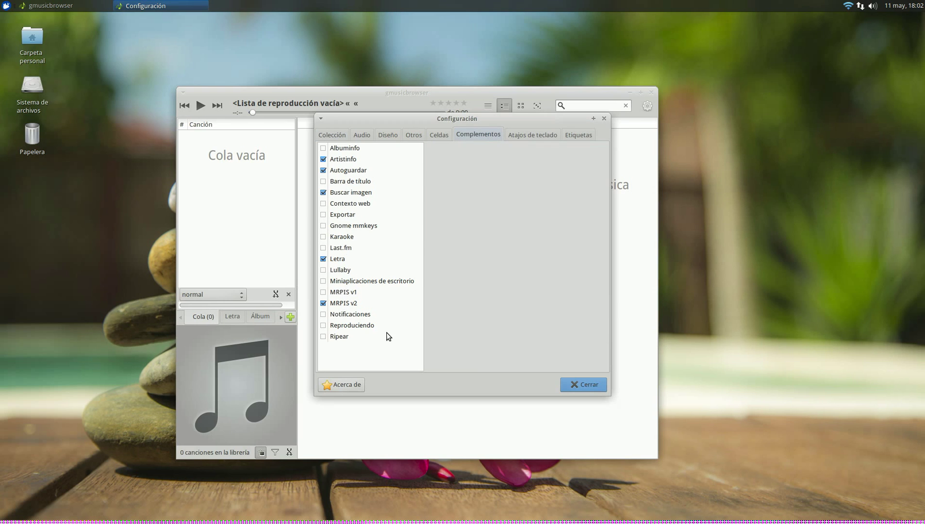
click(568, 383)
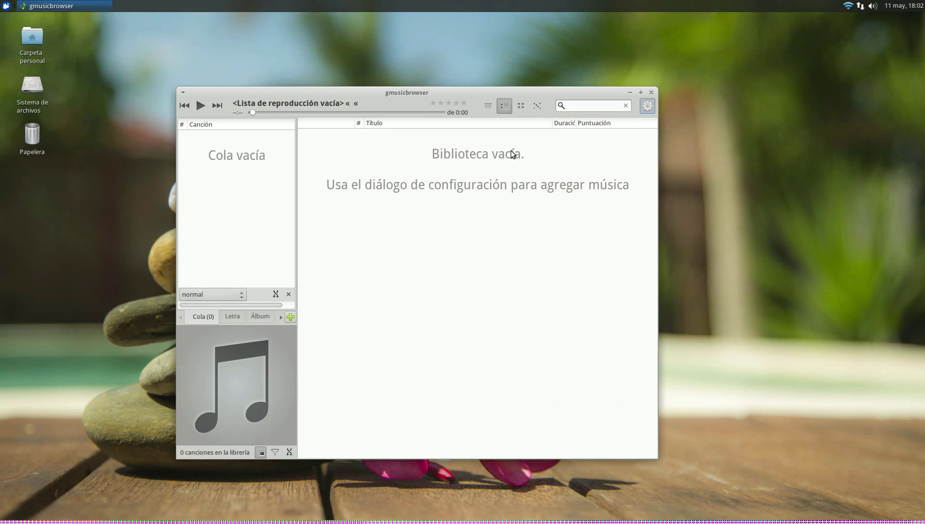
click(651, 92)
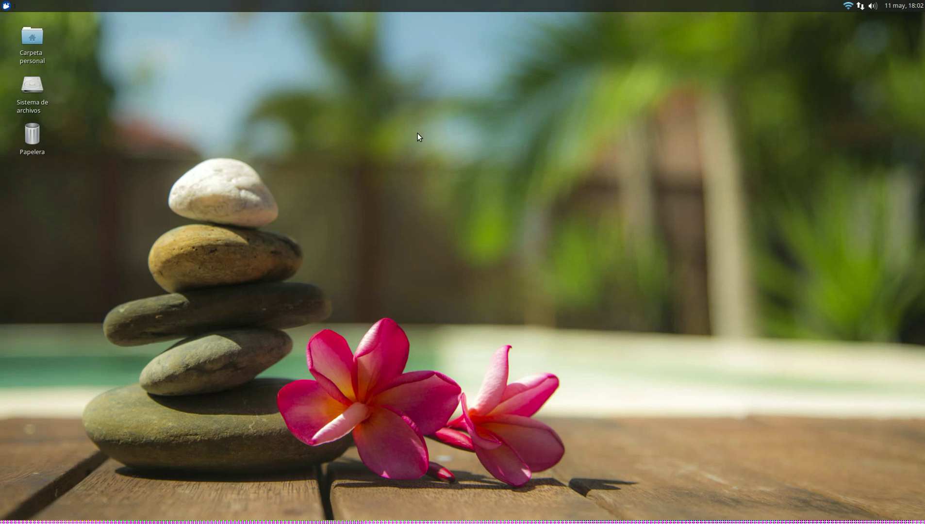
- Look through the Multimedia category, then launch AbiWord from Oficina, maximise its window and close it
click(6, 6)
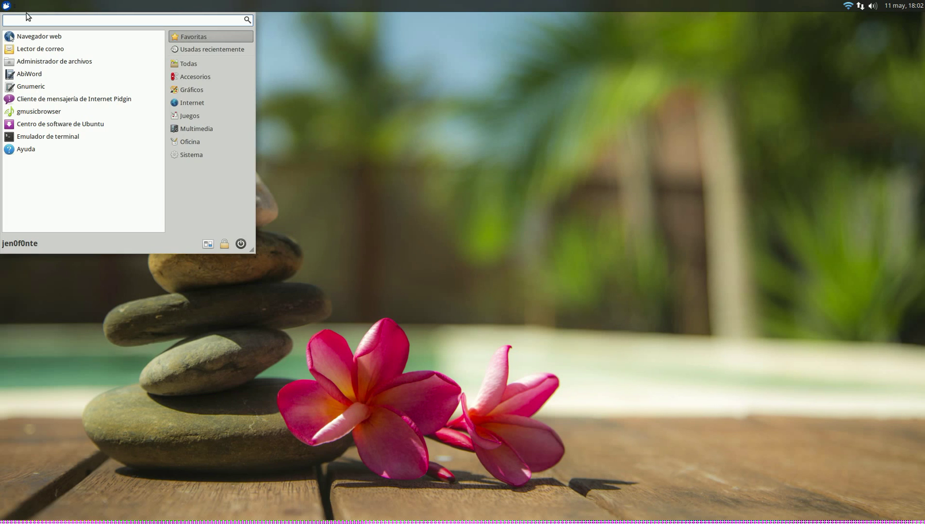
click(227, 130)
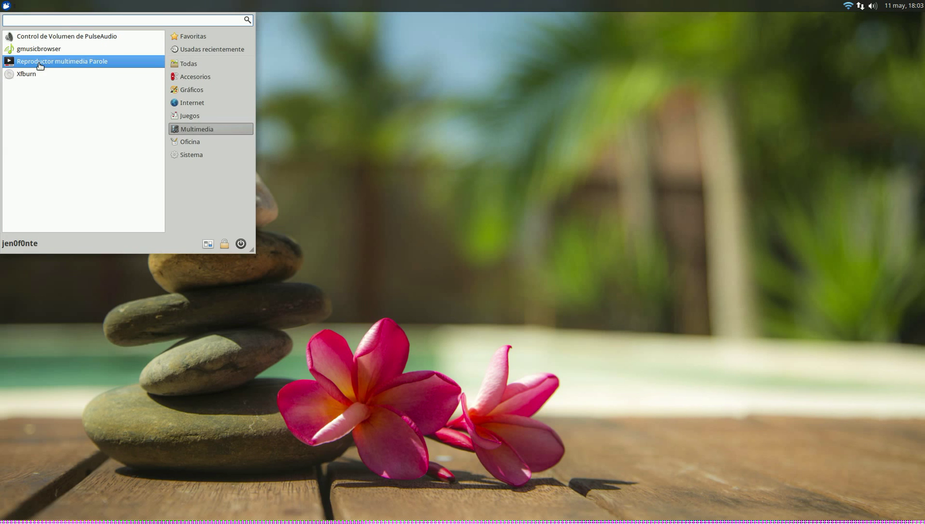
click(204, 143)
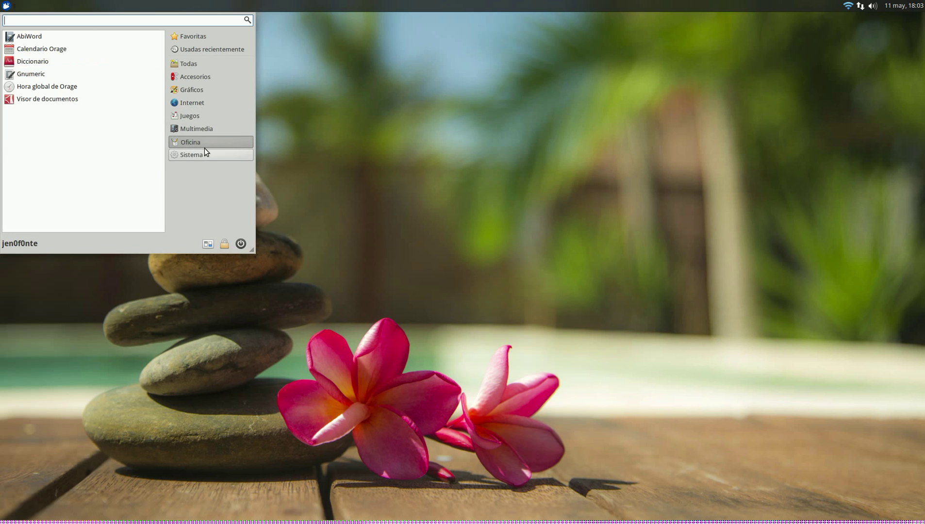
click(74, 38)
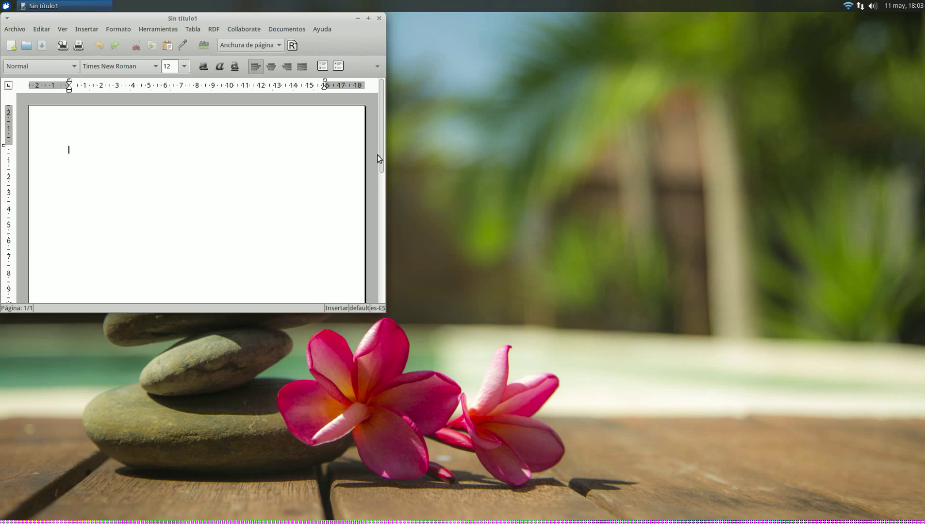
double_click(300, 21)
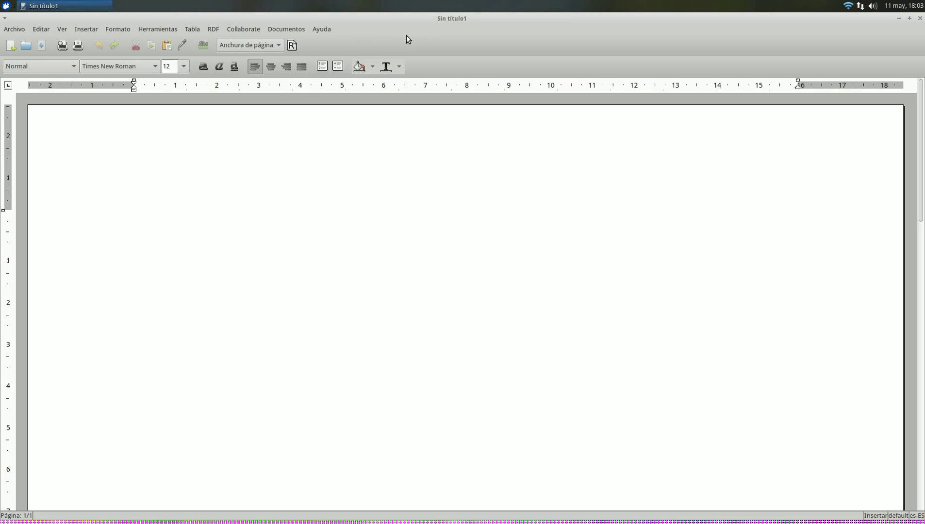
click(920, 19)
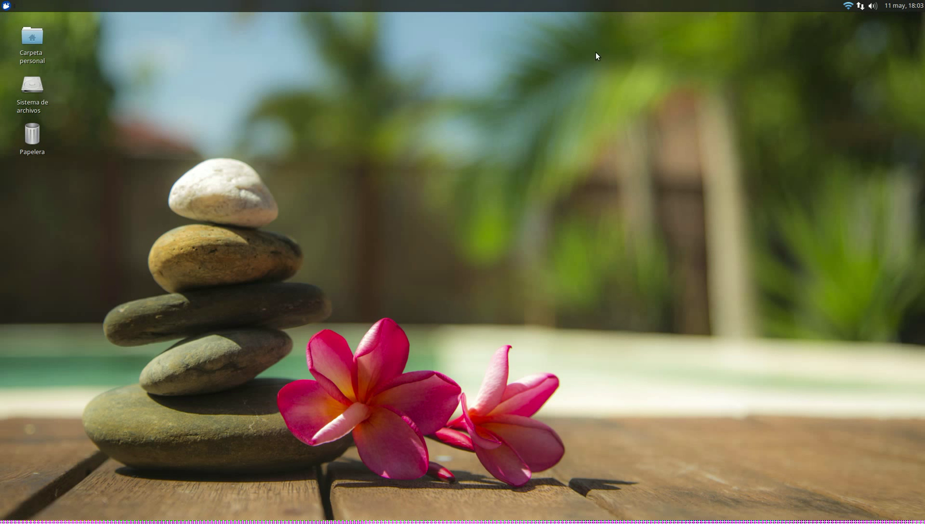
- Review the Oficina category, then launch Gestor de tareas from the Sistema category
click(7, 5)
click(202, 140)
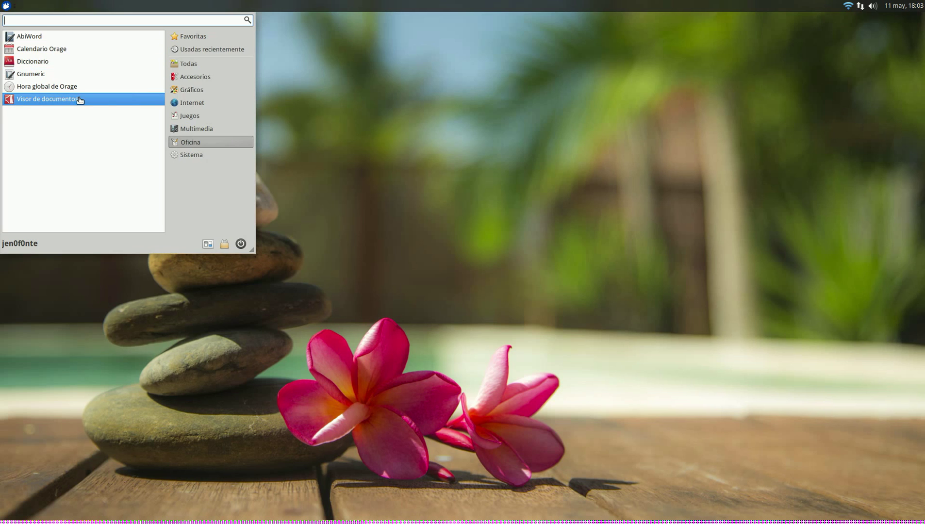
click(211, 154)
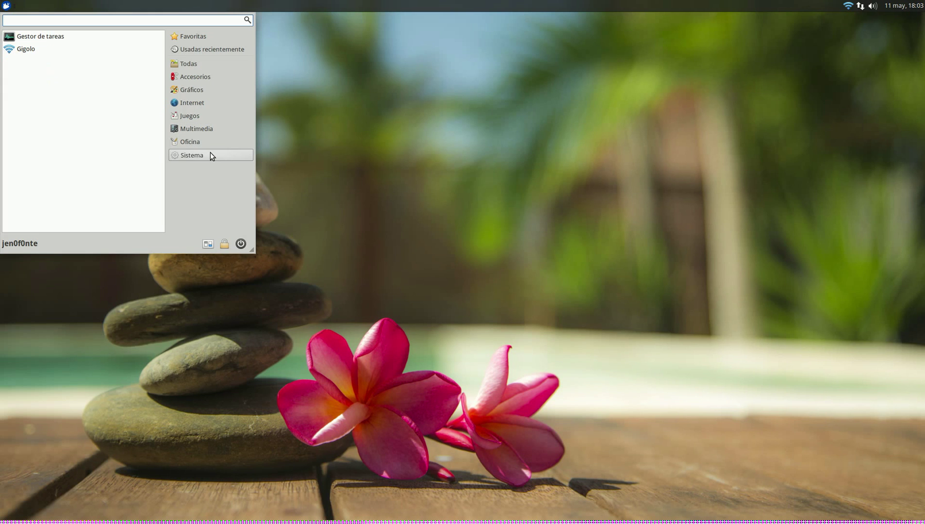
click(71, 37)
- Examine the process list and the options for the dbus-daemon --fork process, then close the task manager window
scroll(416, 238, down, 3)
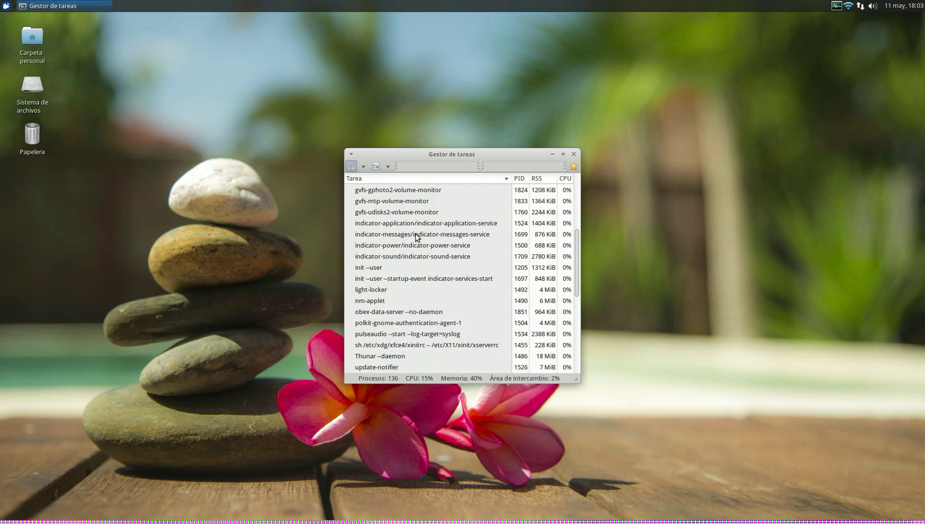
scroll(416, 234, up, 5)
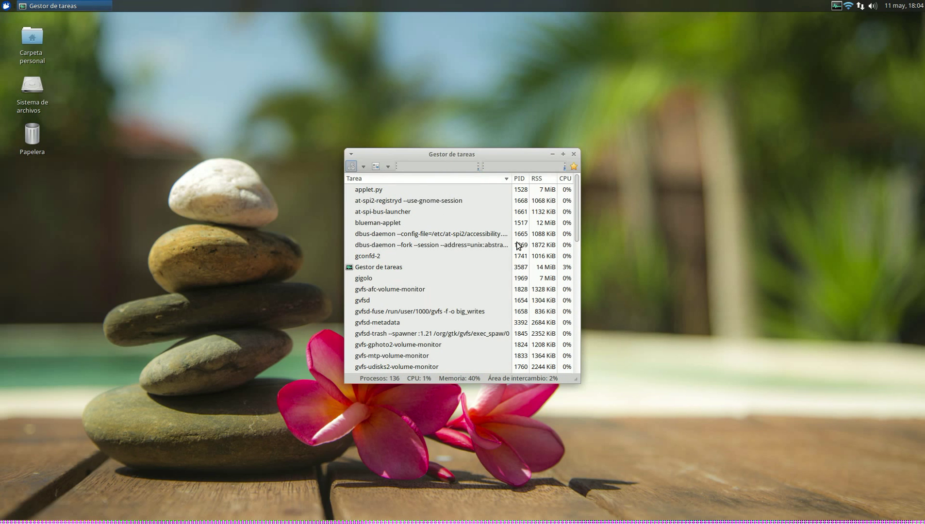
right_click(410, 244)
click(400, 262)
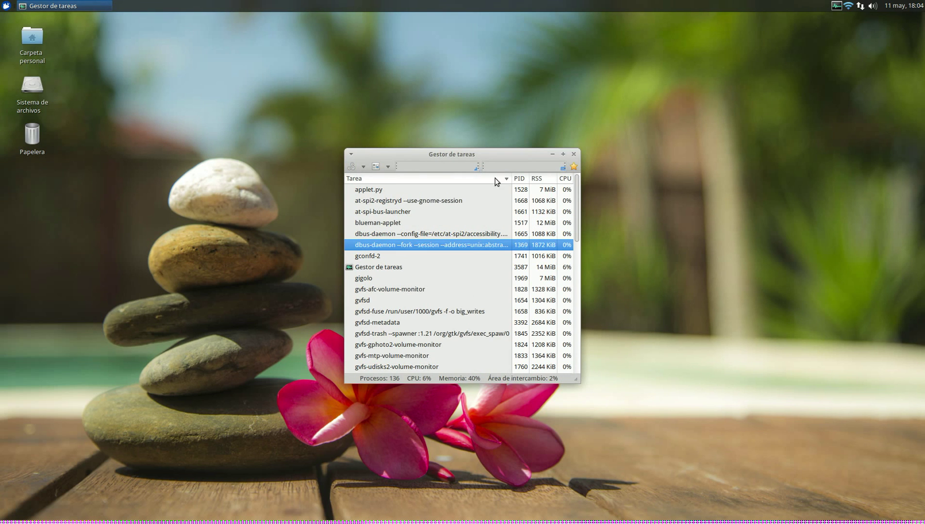
click(575, 155)
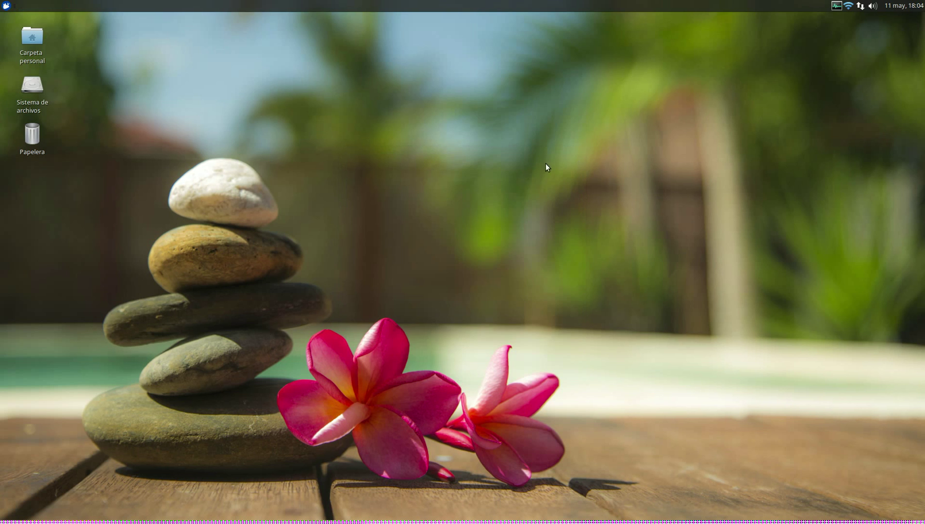
- Quit the task manager that is still running in the panel's notification area
click(836, 6)
right_click(838, 7)
click(841, 18)
- Look up Gigolo in the Sistema category, then quit its running instance in the panel's notification area
key(super)
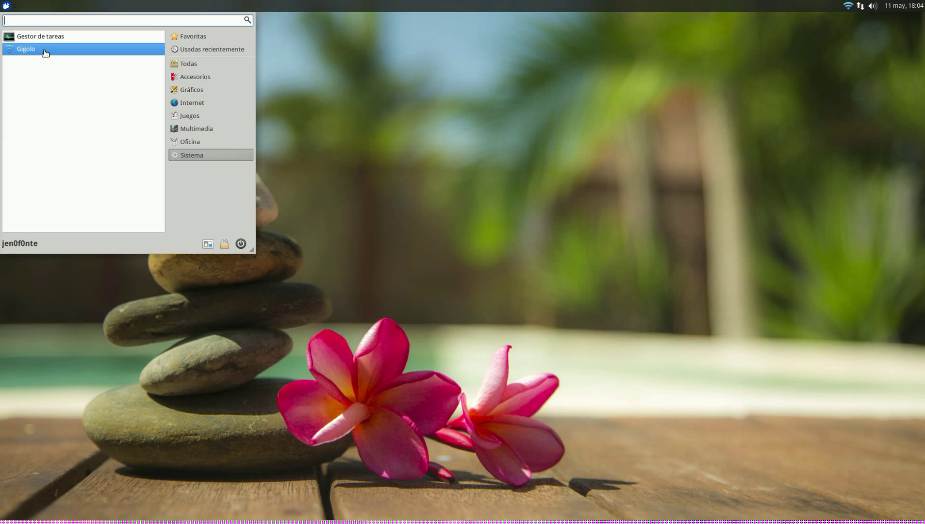
right_click(848, 7)
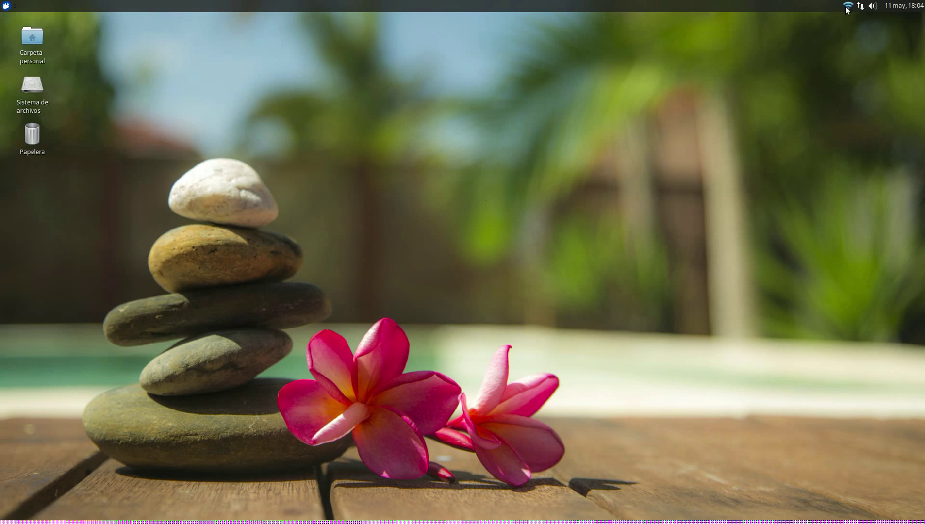
right_click(848, 6)
click(806, 65)
- Launch Centro de software de Ubuntu from the favourites, move its window slightly upwards, view its home page and close it
click(6, 6)
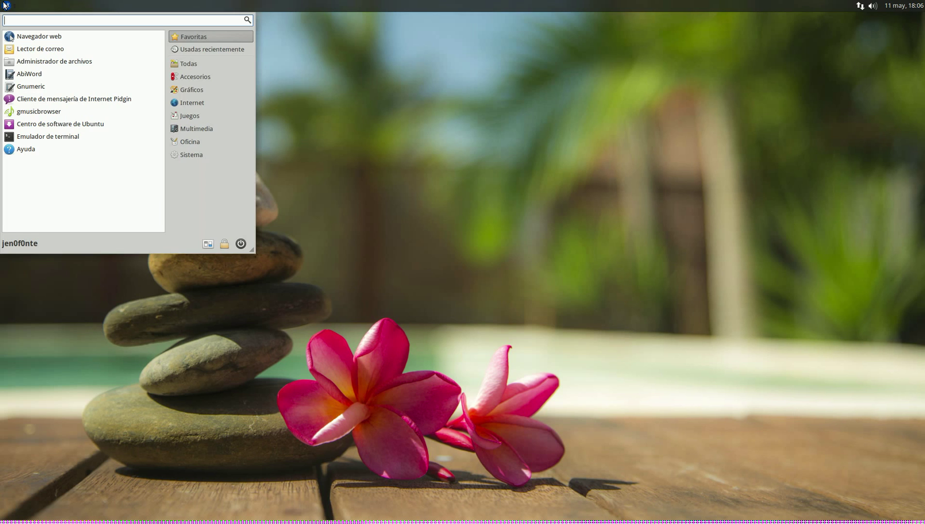
click(108, 119)
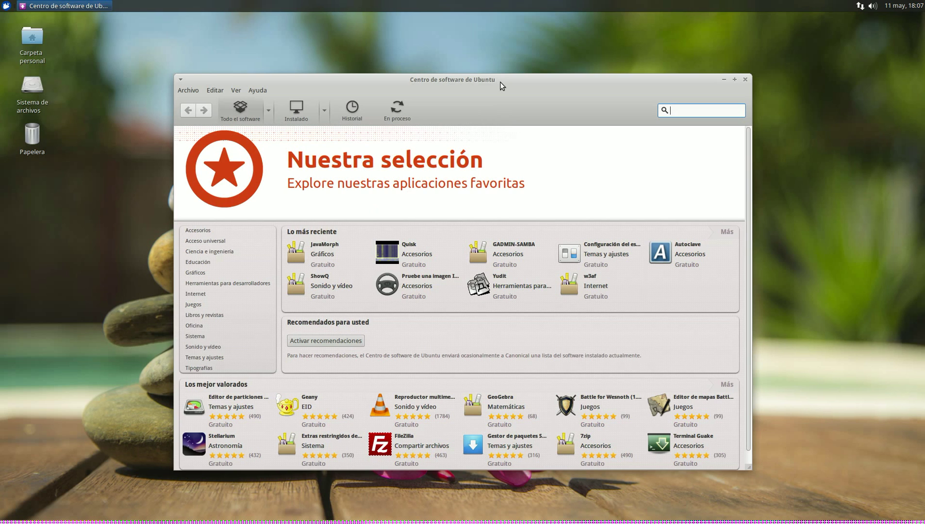
drag(500, 83, 499, 66)
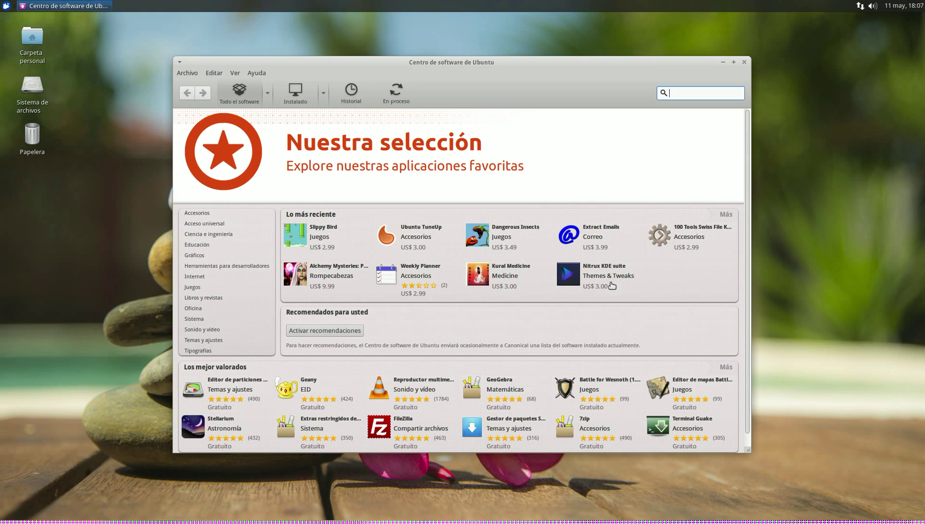
click(744, 63)
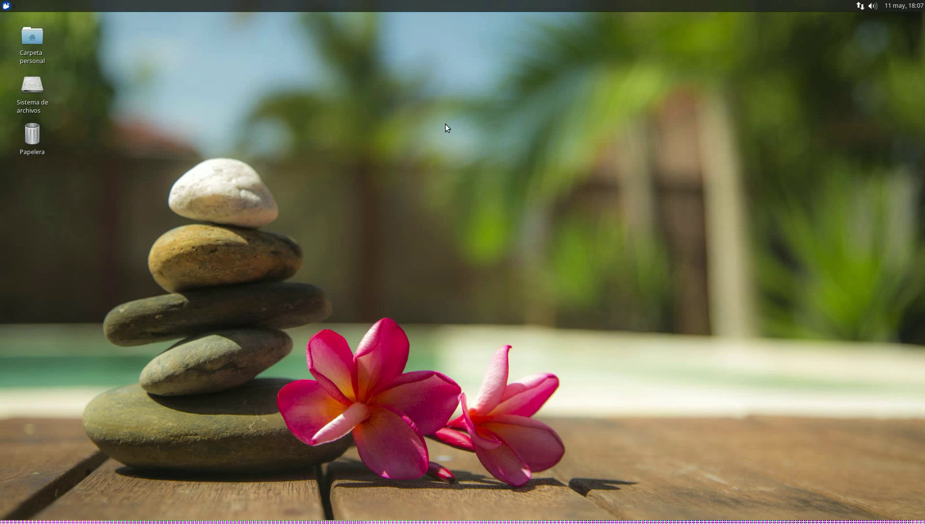